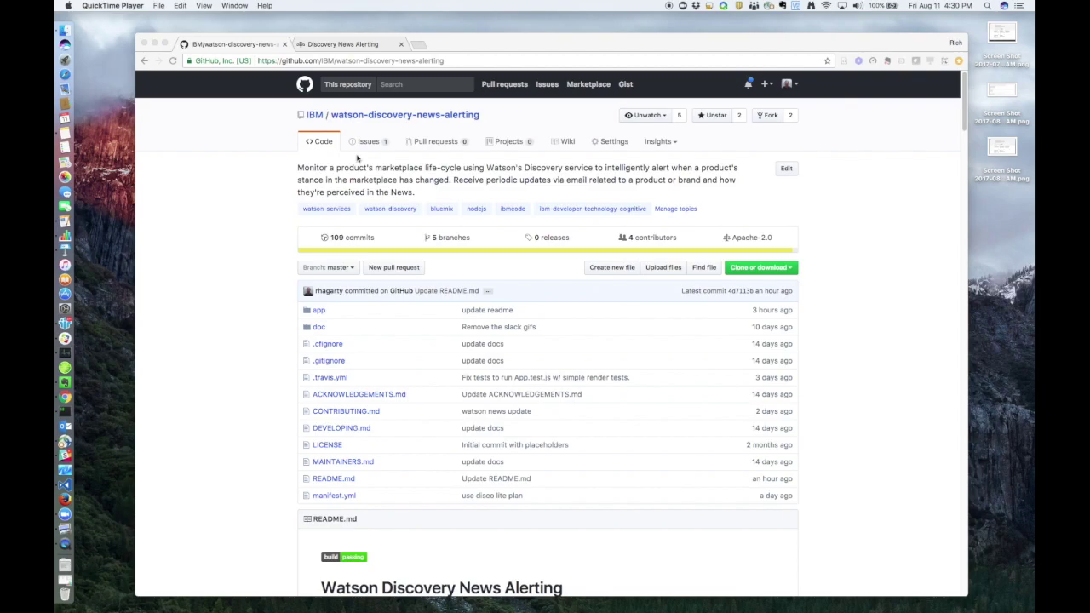
Highlight the full web address of the IBM/watson-discovery-news-alerting repository
left_click(357, 63)
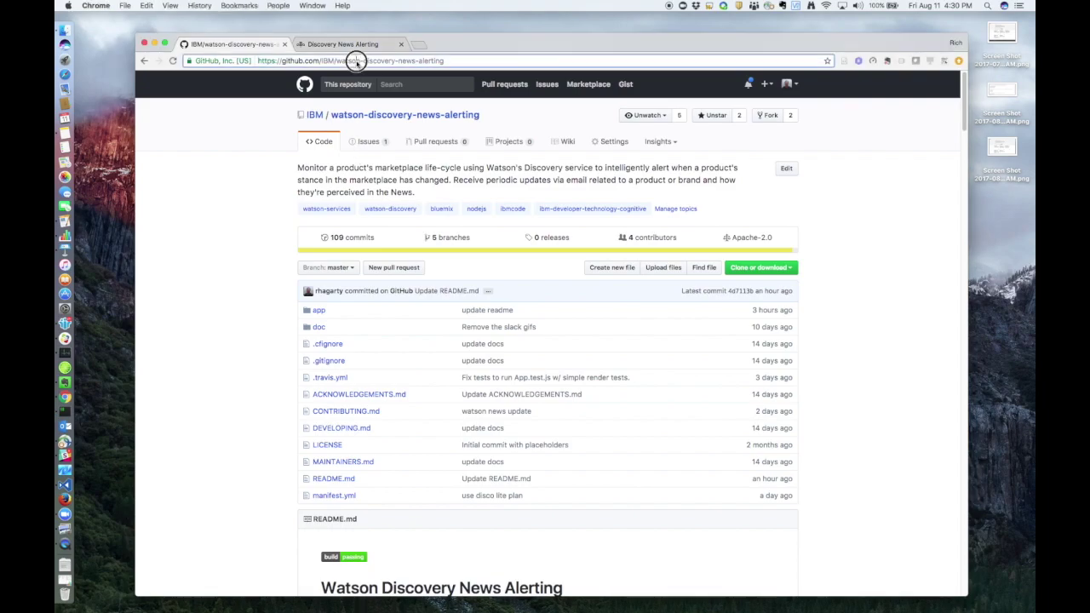
double_click(358, 63)
triple_click(357, 63)
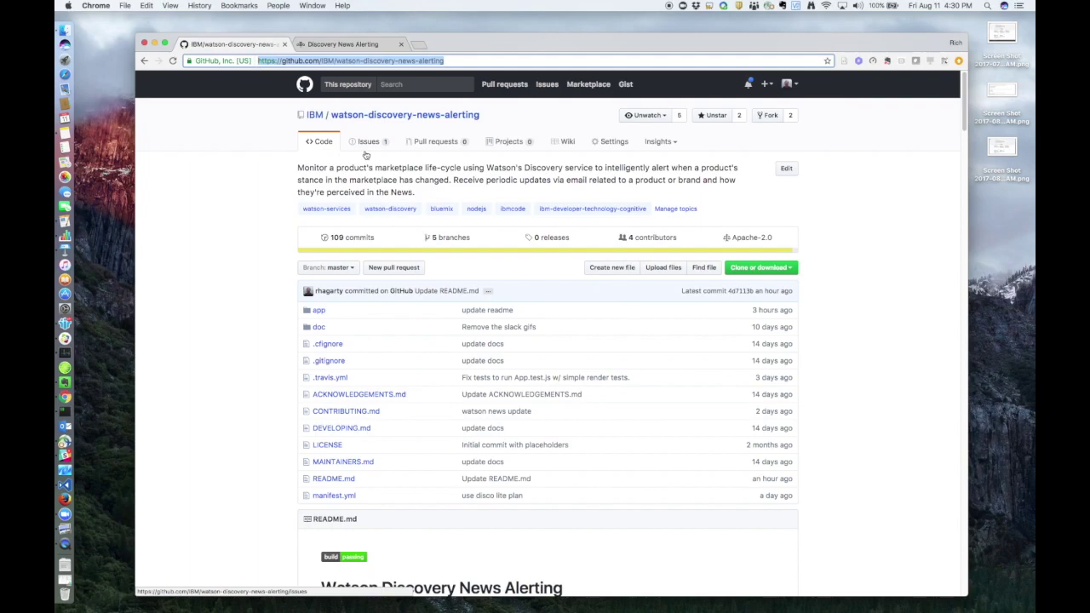
Read through the repository's README, from the overview and flow diagram to the Watson services and local run instructions
scroll(277, 295, "down", 1)
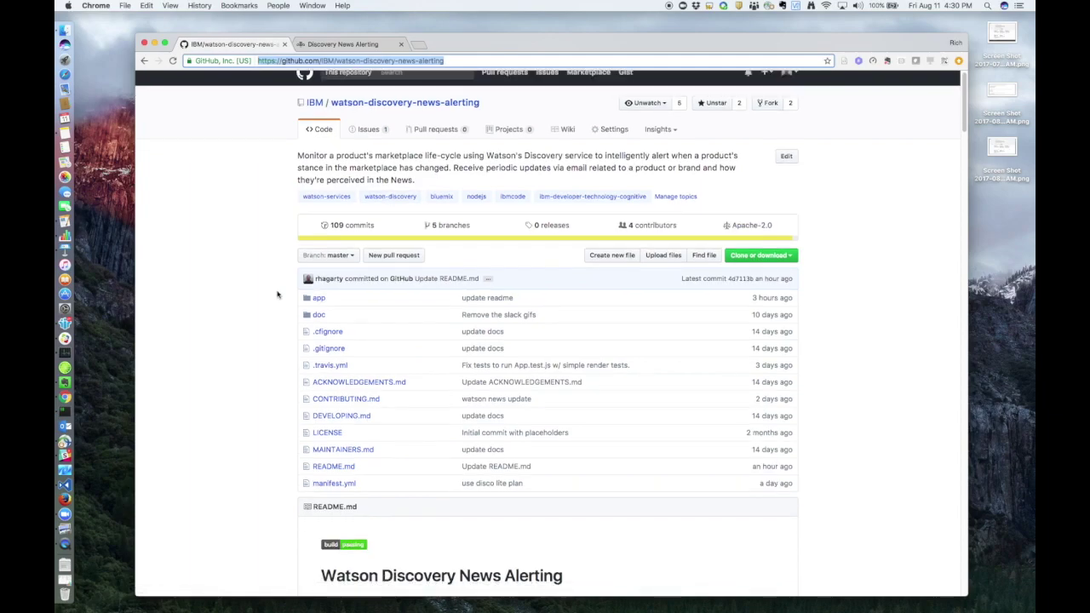
scroll(276, 294, "down", 8)
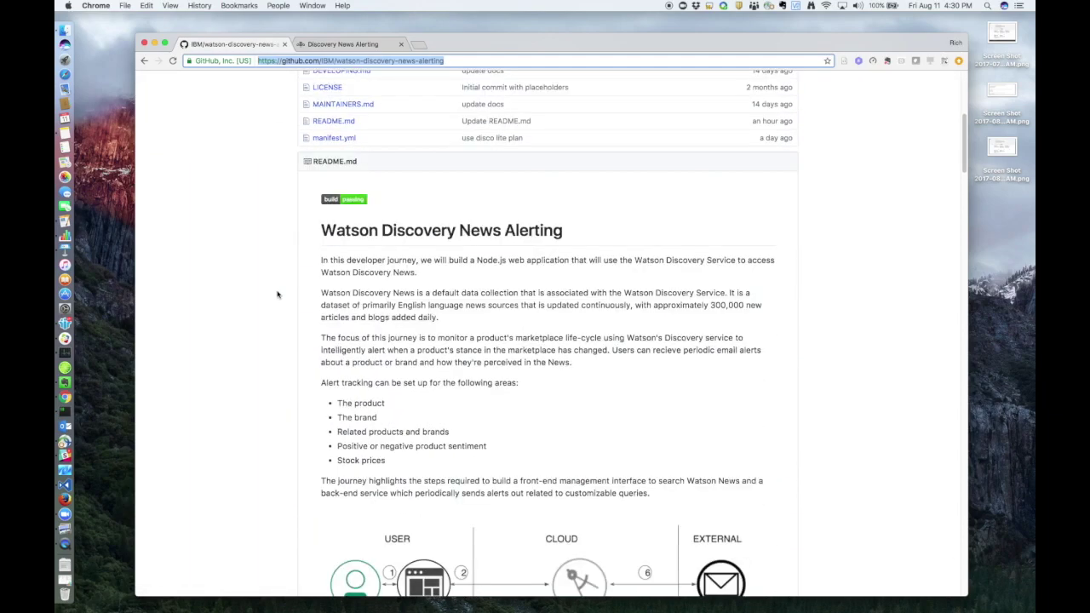
scroll(277, 295, "down", 10)
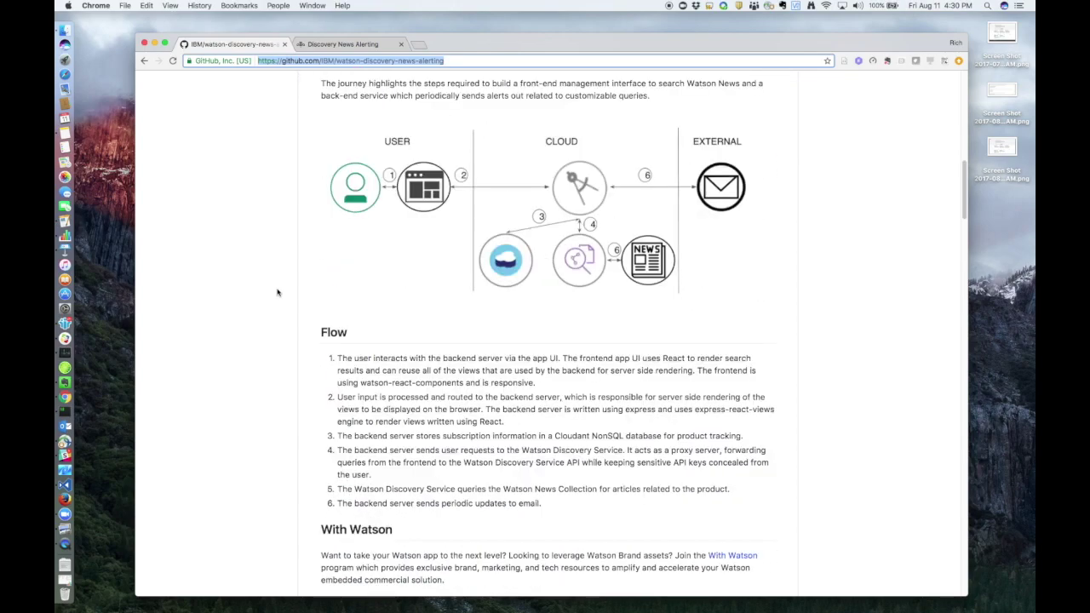
scroll(277, 293, "down", 11)
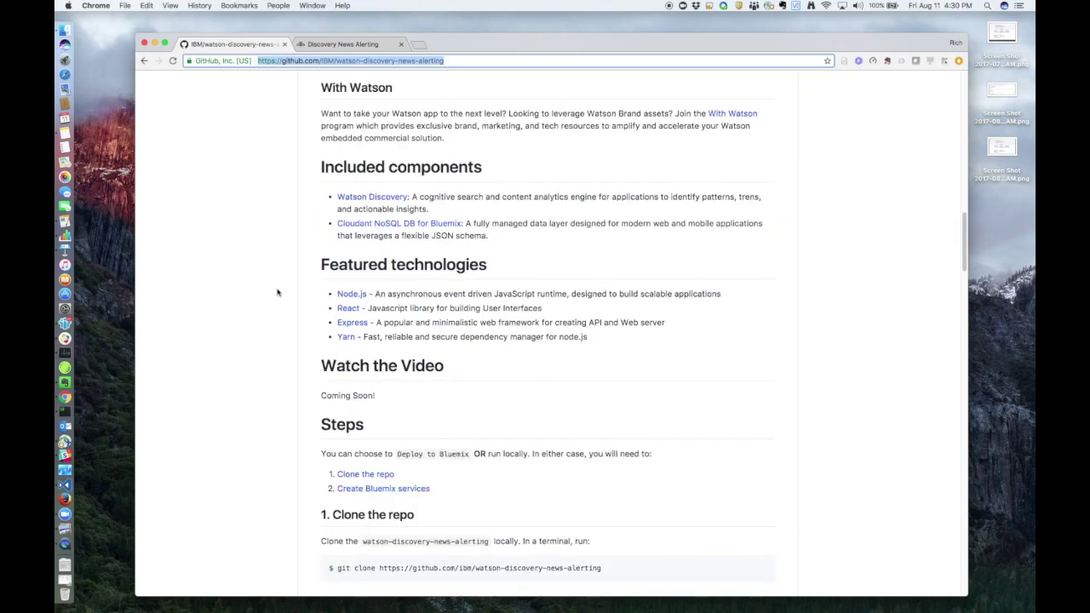
scroll(277, 293, "down", 7)
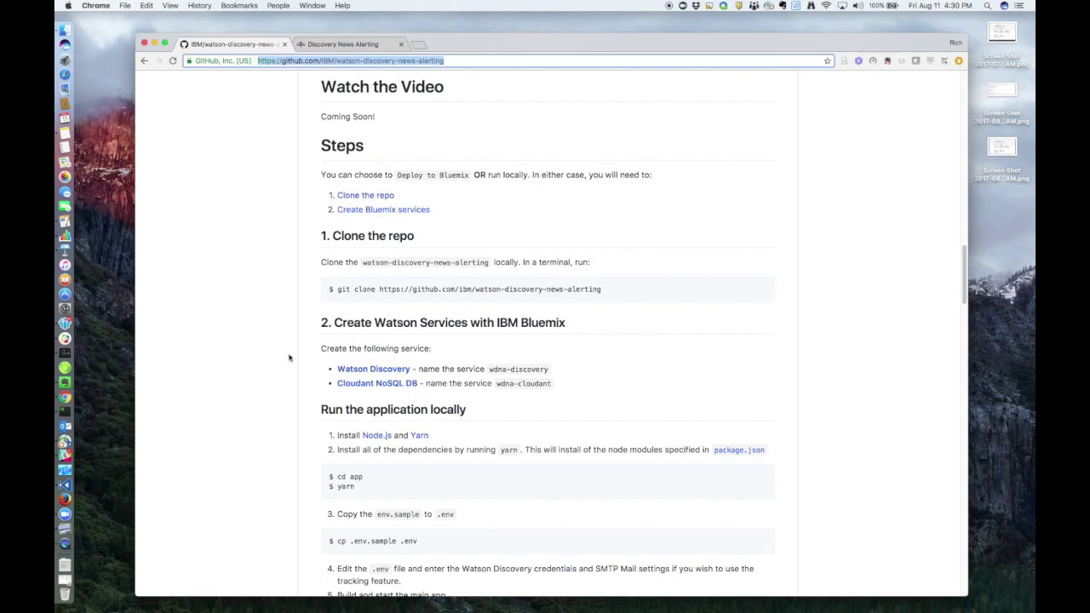
left_click(308, 370)
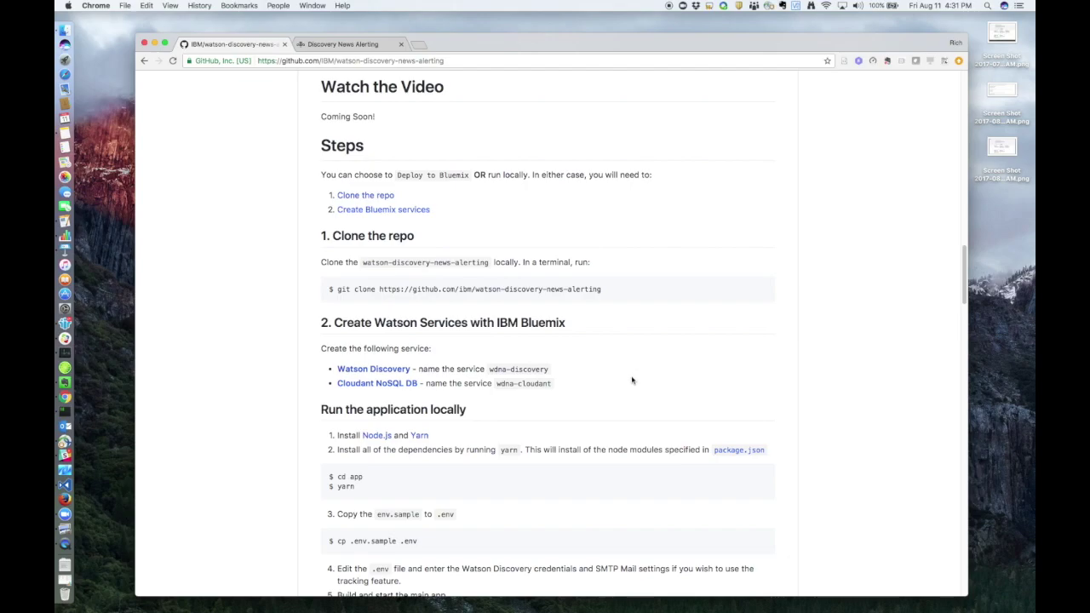
Switch to the locally running Discovery News Alerting app and run a Brand Alerts search for toyota
left_click(362, 45)
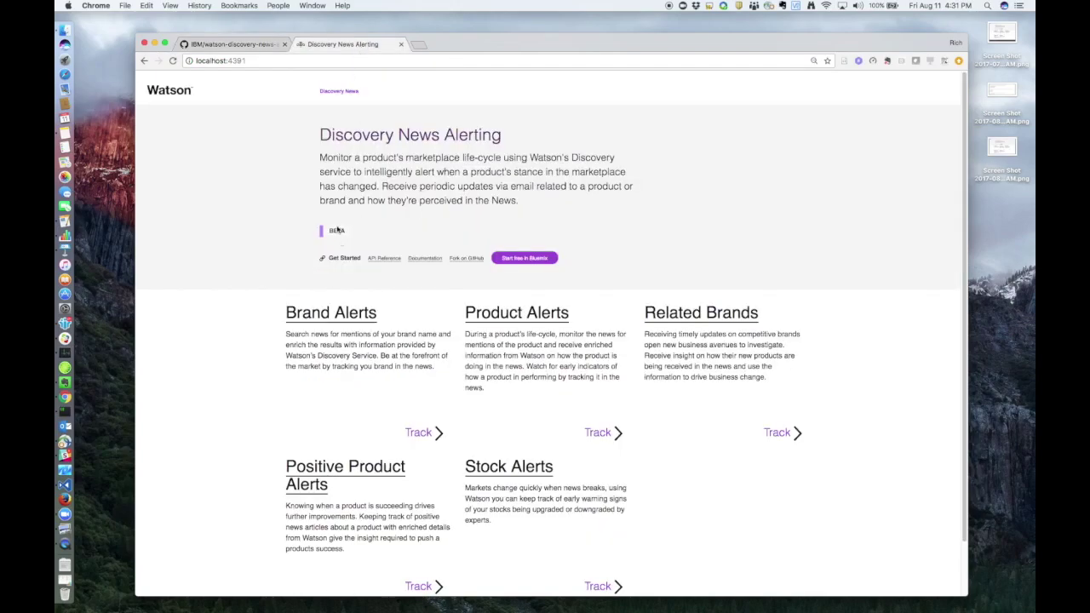
double_click(245, 62)
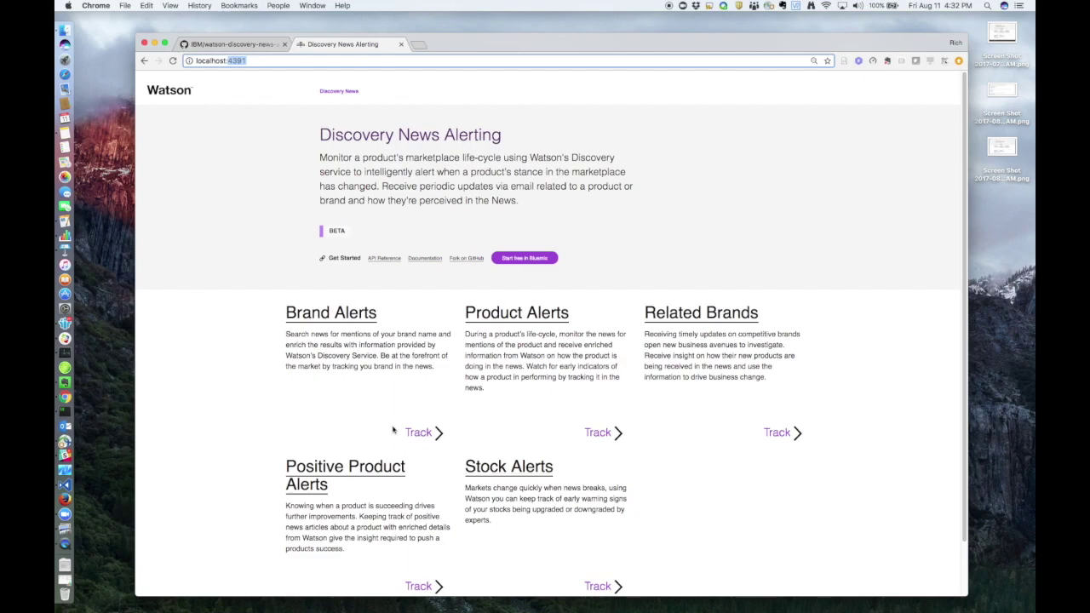
left_click(341, 313)
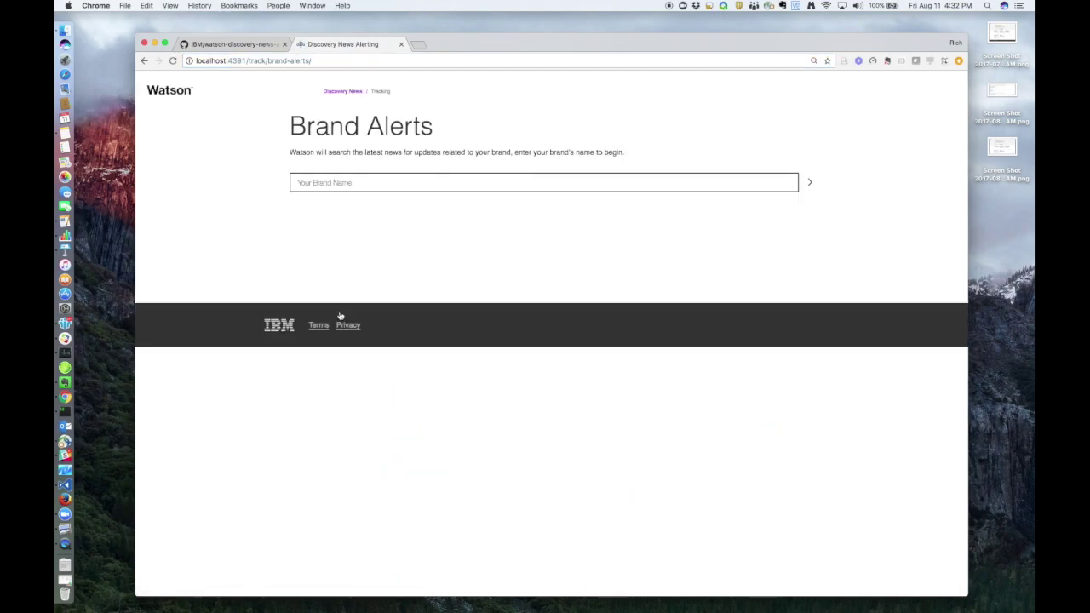
left_click(360, 184)
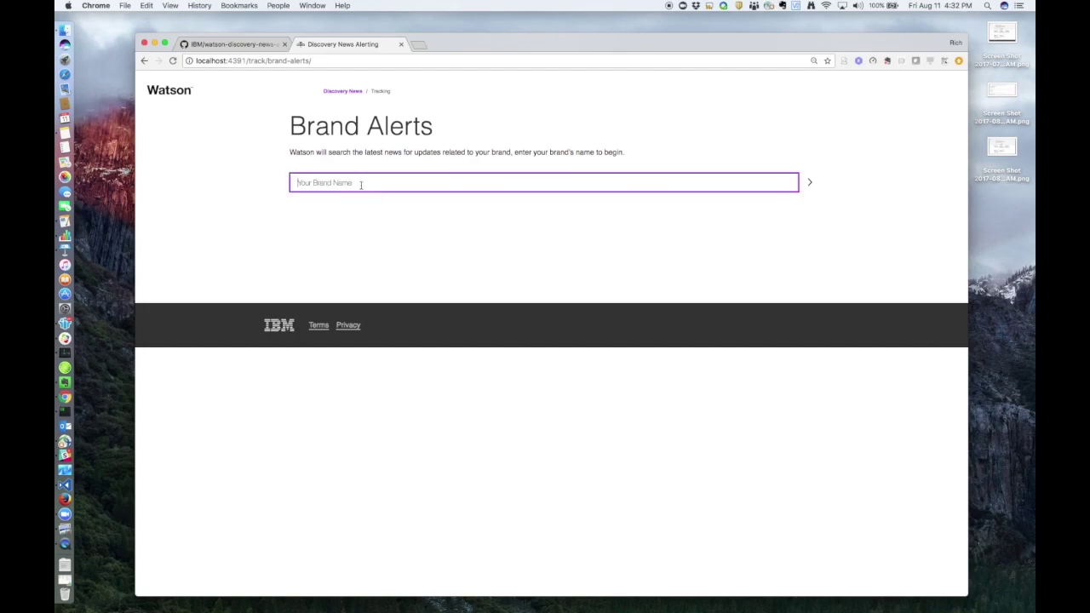
type("toyota")
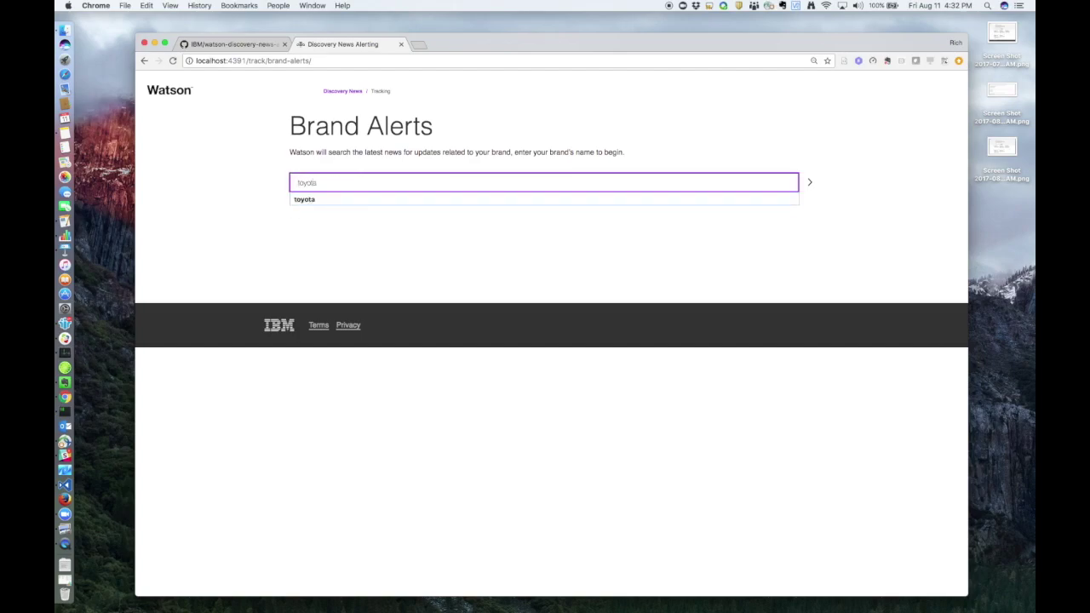
key("Return")
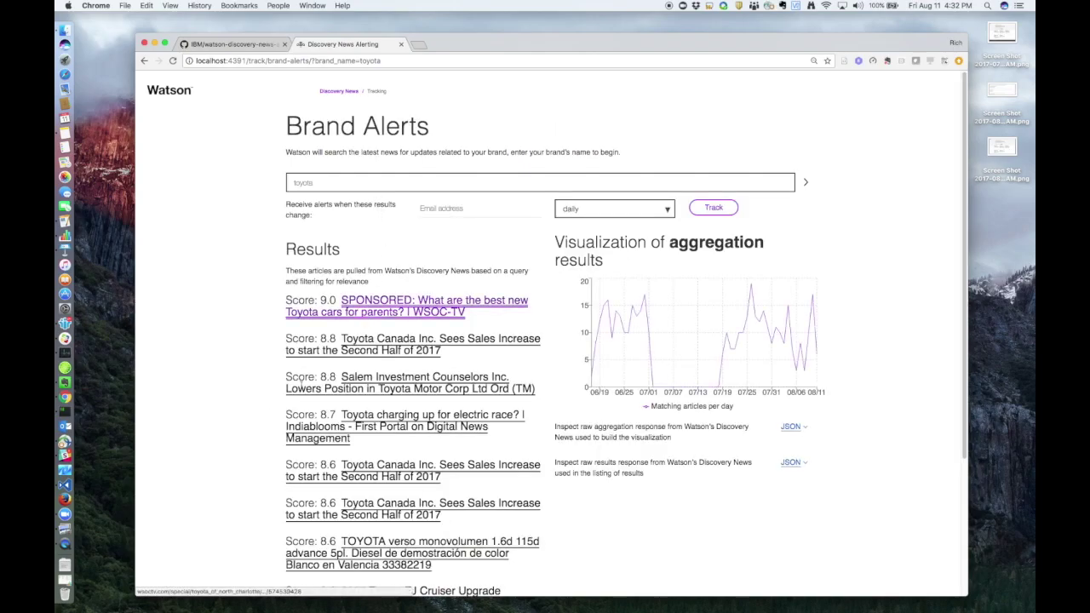
Expand the raw aggregation response JSON for the toyota brand results and examine its daily entries
scroll(265, 402, "down", 1)
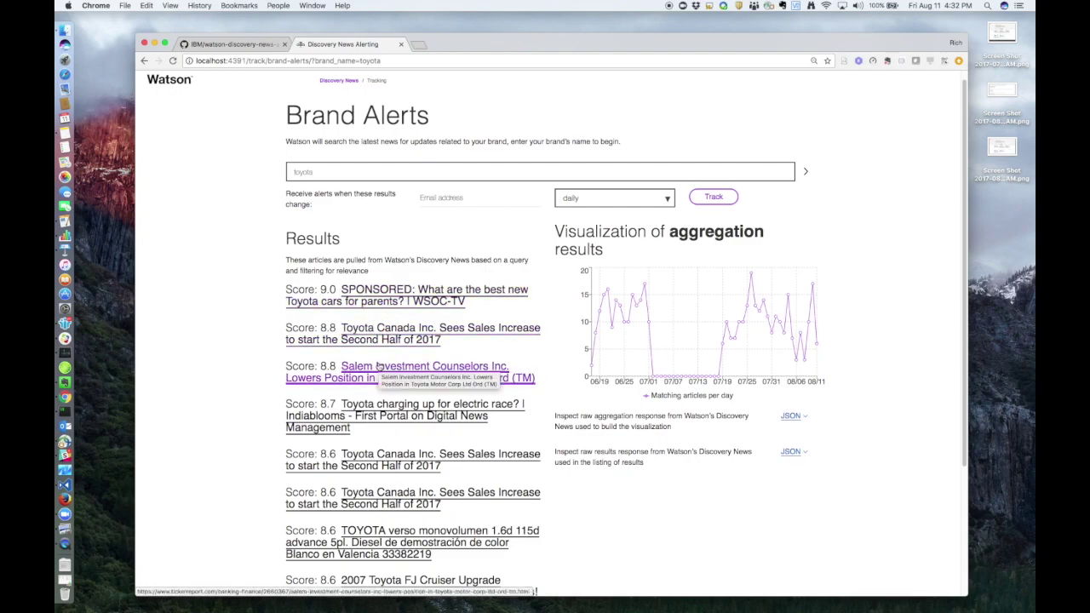
mouse_move(716, 353)
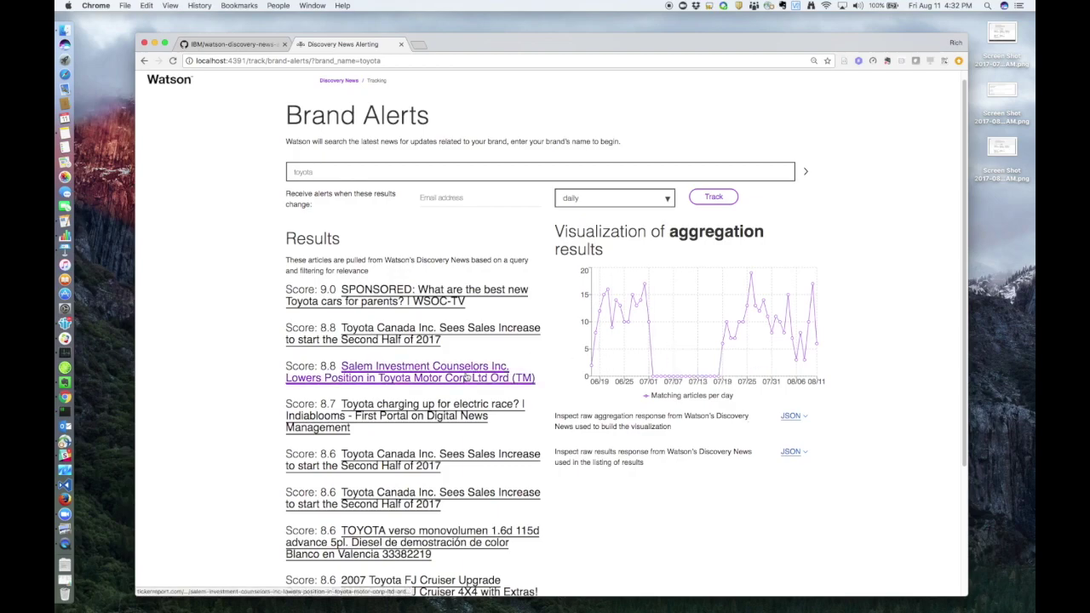
left_click(791, 416)
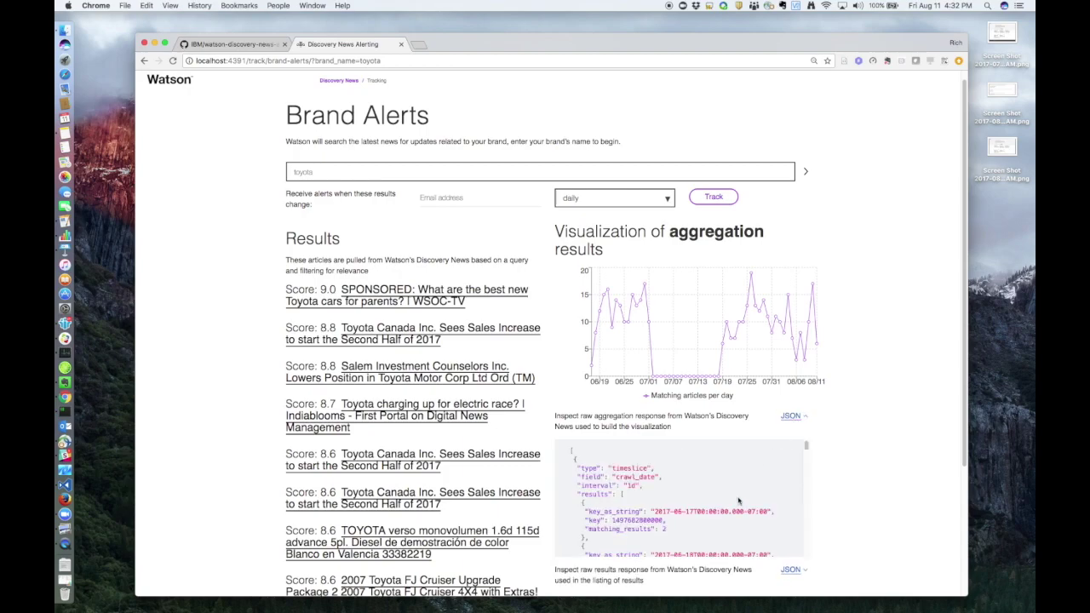
scroll(715, 504, "down", 3)
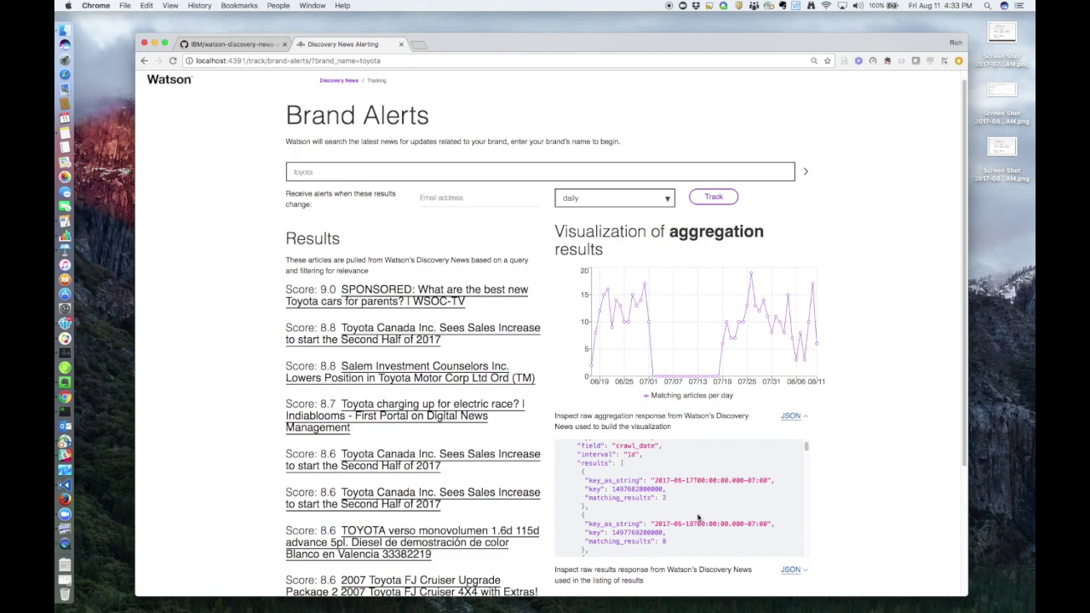
scroll(700, 519, "down", 2)
scroll(802, 576, "down", 1)
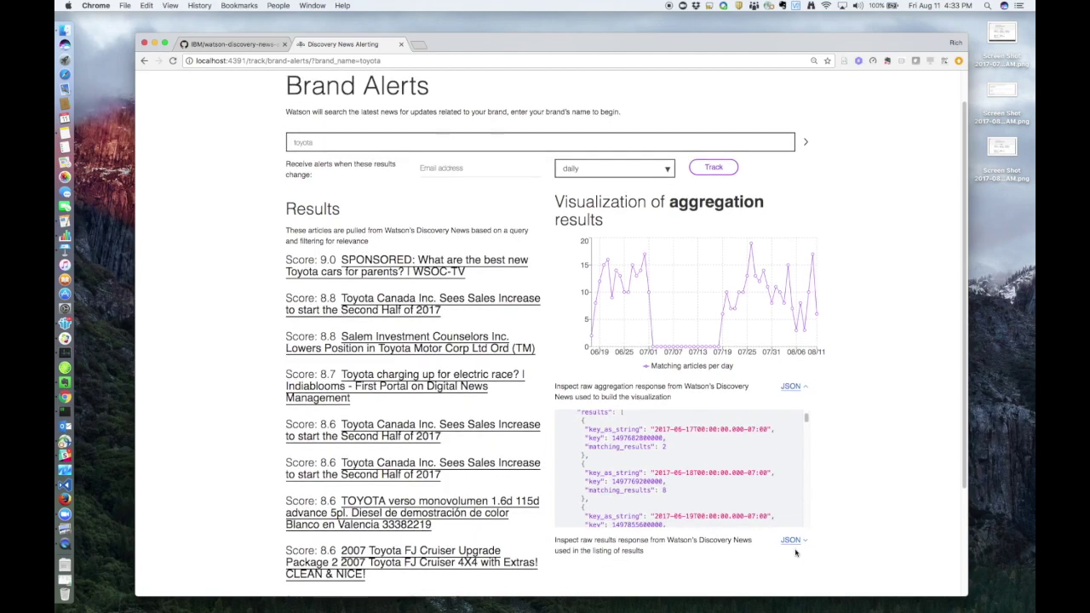
Expand the raw results response JSON for the toyota articles and examine an article's relevance score
left_click(792, 545)
scroll(748, 552, "down", 5)
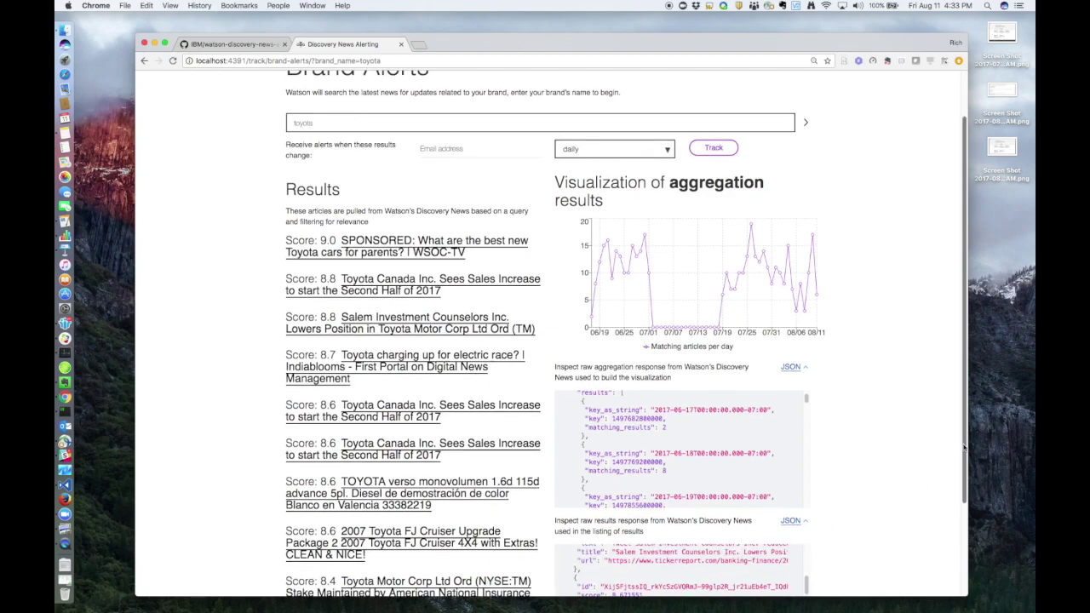
left_click_drag(961, 451, 956, 499)
scroll(697, 524, "down", 1)
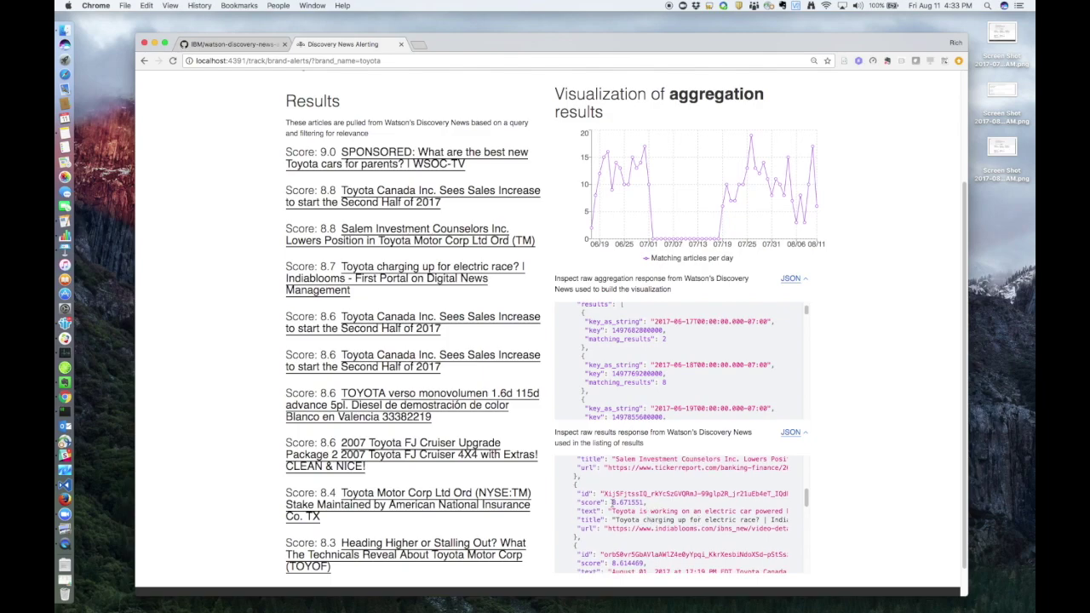
left_click_drag(612, 502, 644, 502)
left_click(875, 479)
scroll(174, 343, "up", 4)
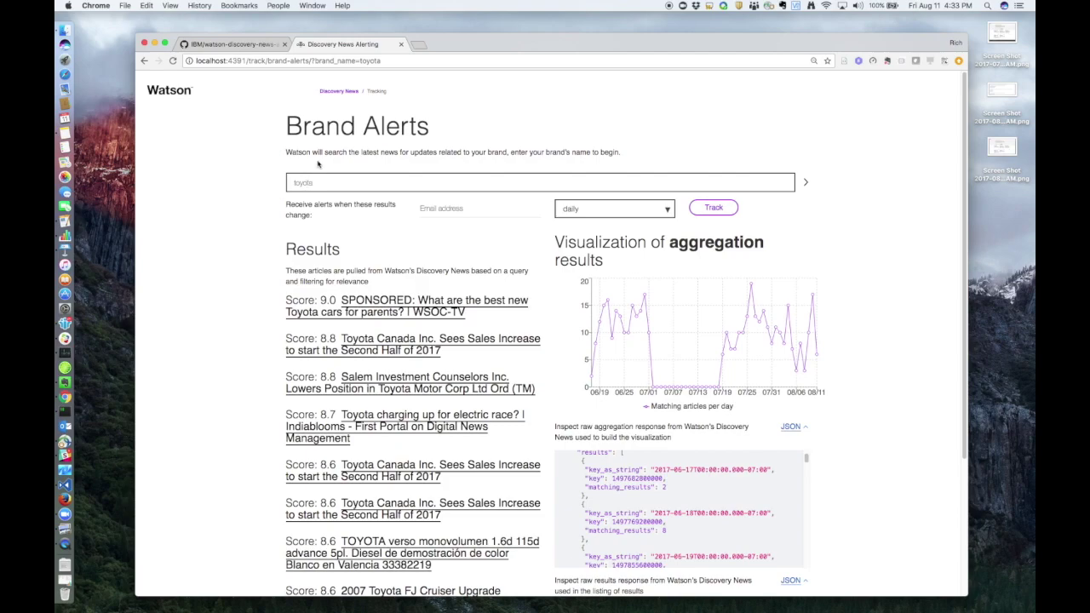
Run a Related Brands search for toyota and review the matching articles and aggregation chart
left_click(340, 99)
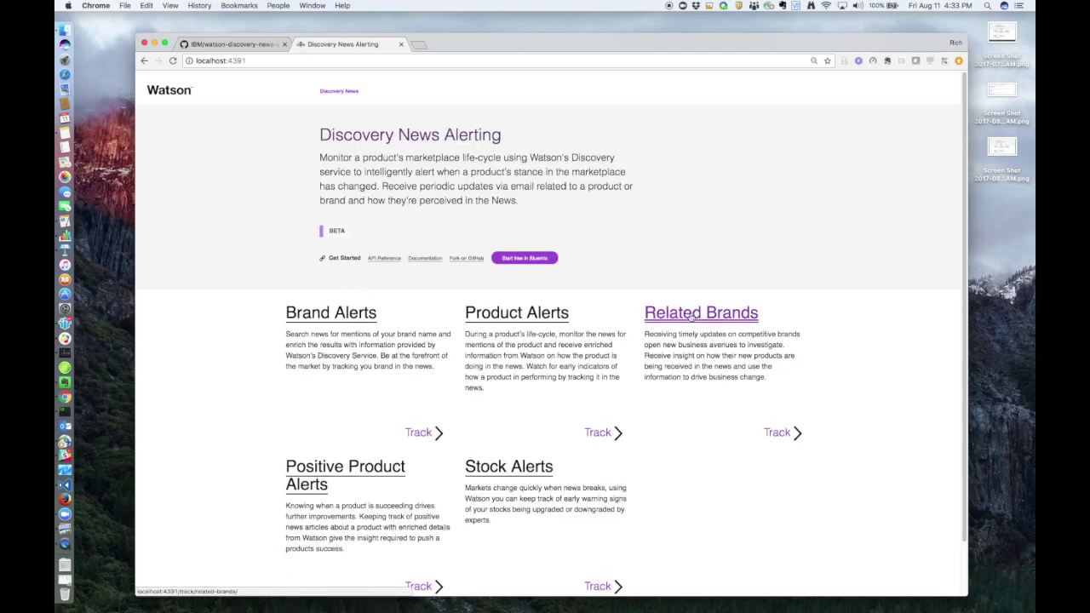
left_click(691, 316)
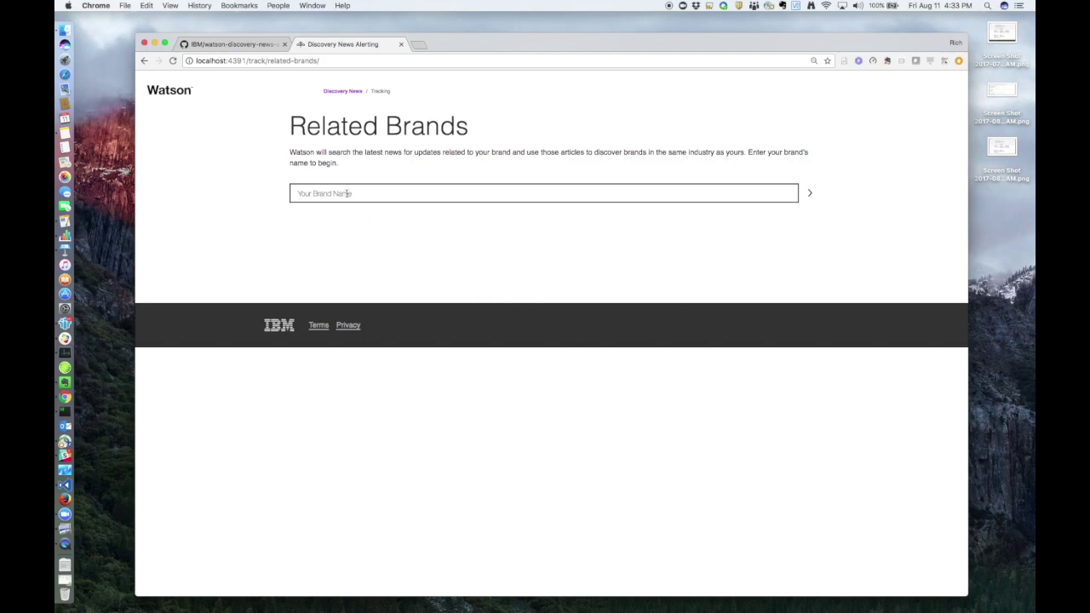
left_click(347, 193)
type("toy")
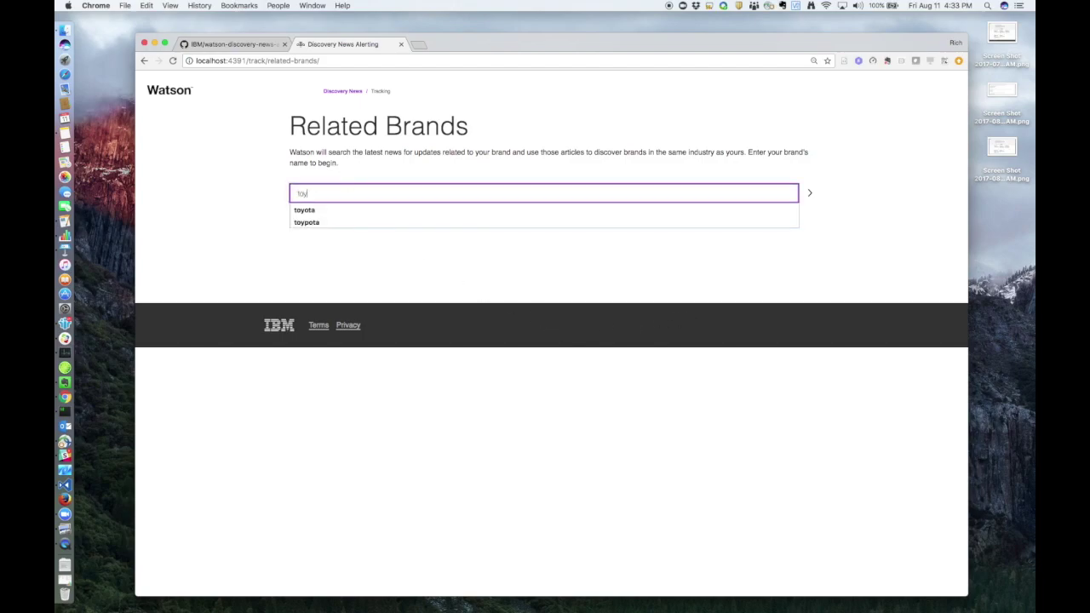
type("ota")
key("Return")
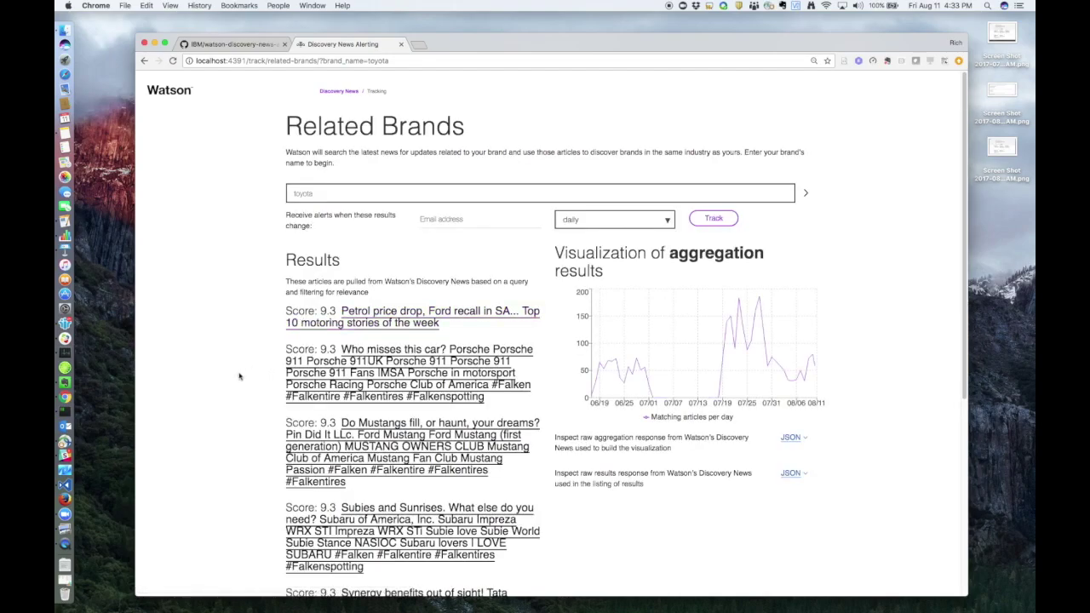
scroll(240, 375, "down", 3)
scroll(239, 376, "up", 2)
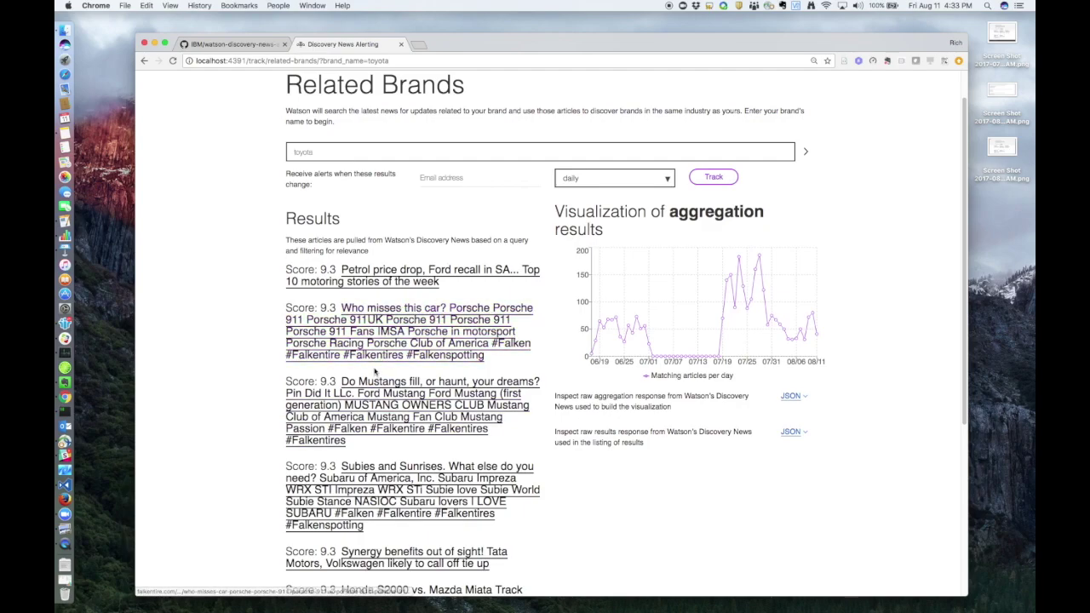
mouse_move(603, 321)
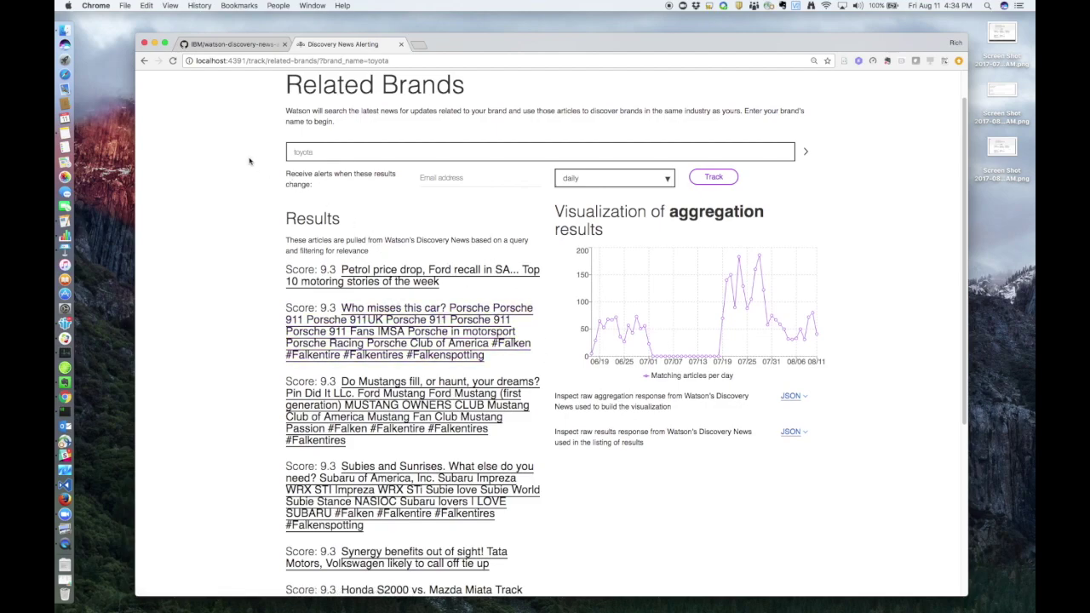
Return to the app's home page and run a Stock Alerts search for the ticker symbol TM
scroll(223, 106, "up", 1)
left_click(330, 92)
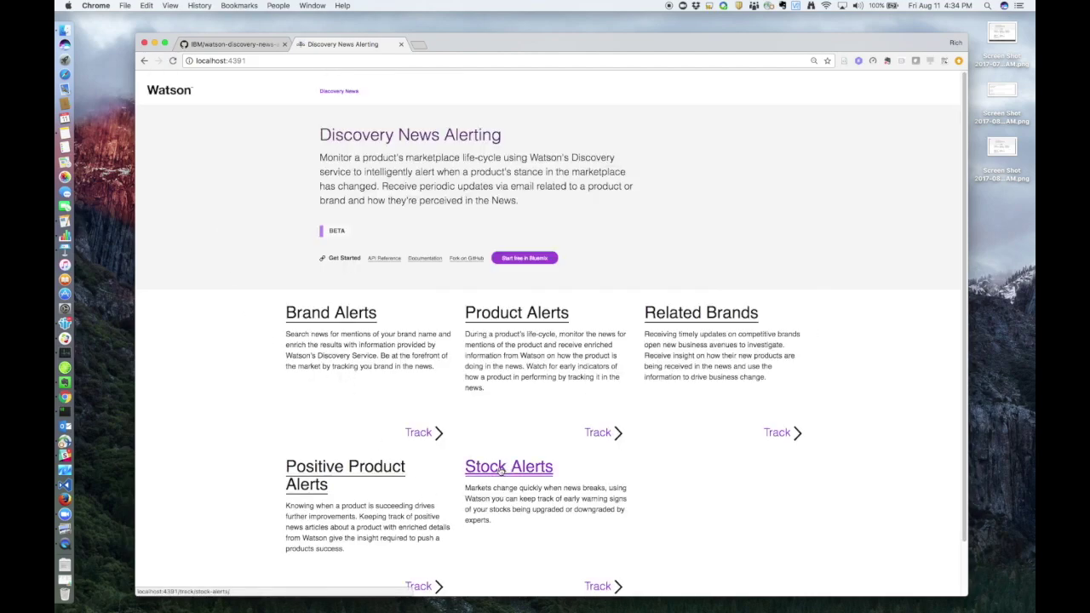
left_click(496, 466)
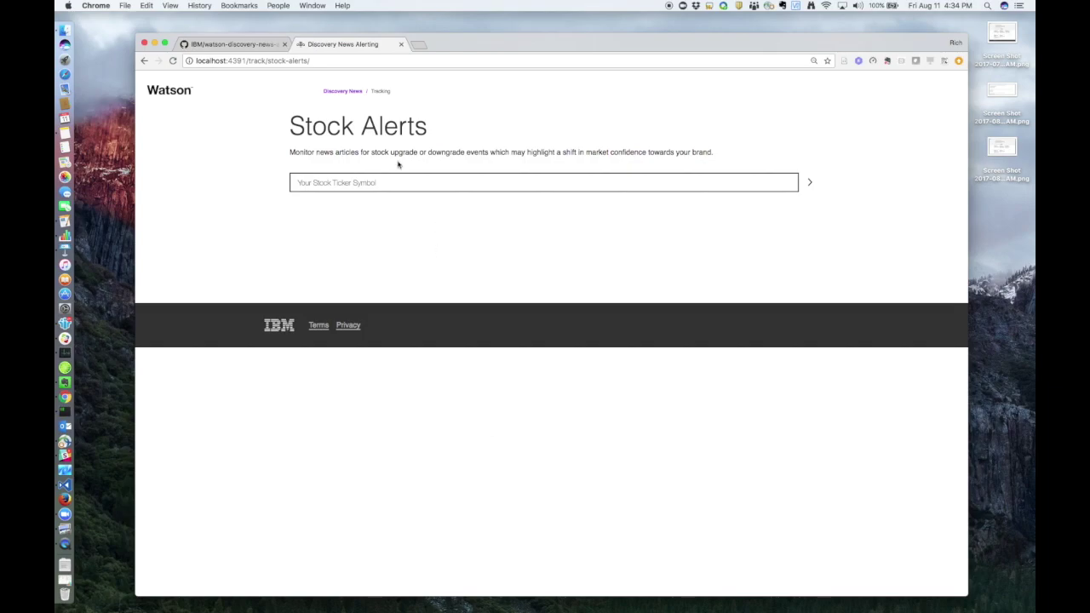
left_click(389, 183)
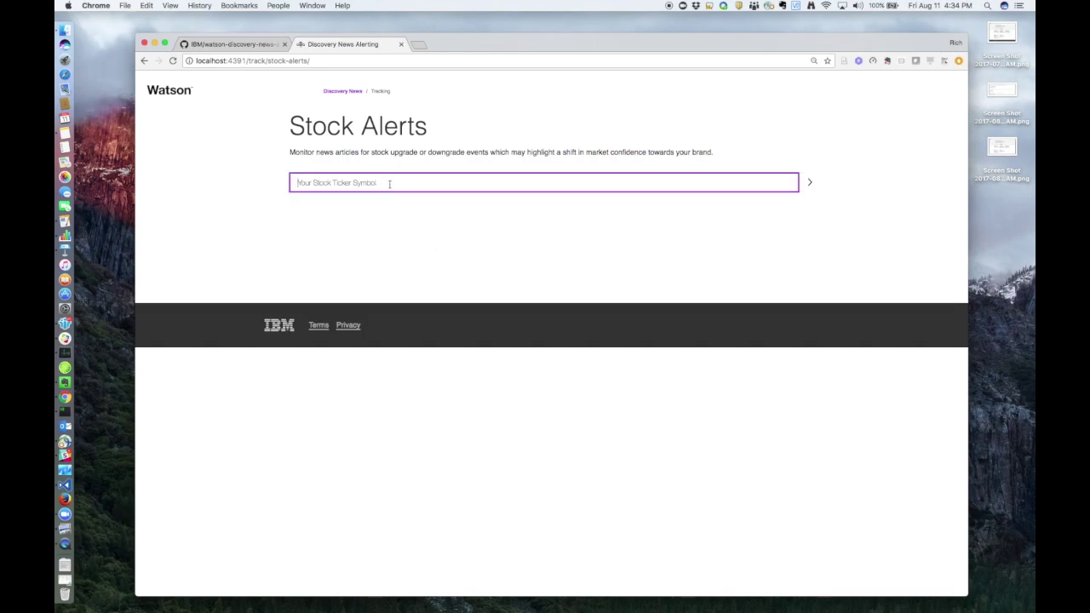
type("TM")
key("Return")
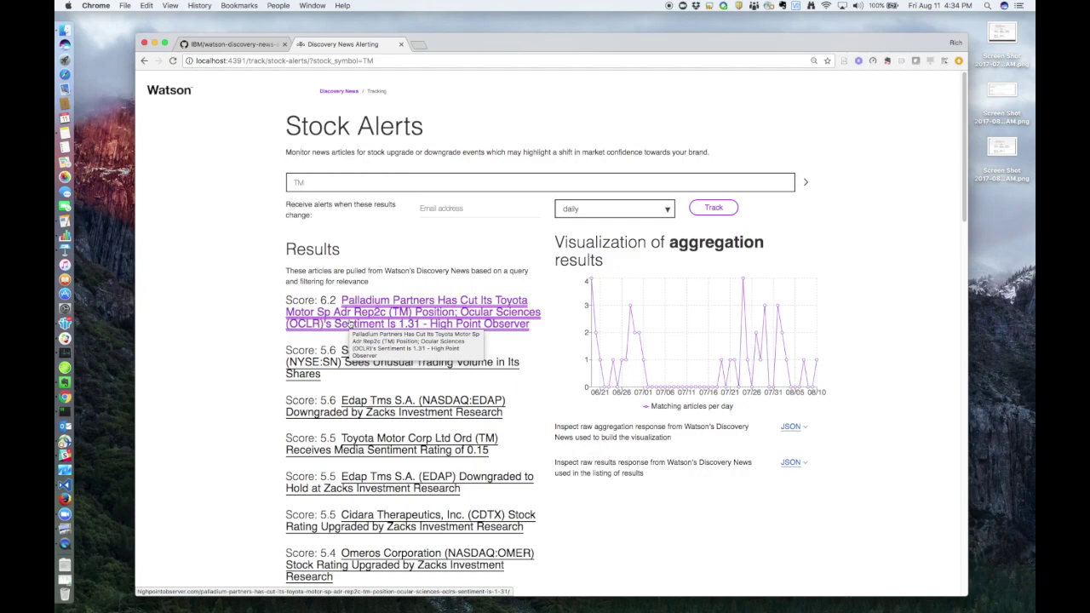
Review the TM stock alert articles and view the available alert frequency options for email tracking
scroll(349, 324, "down", 1)
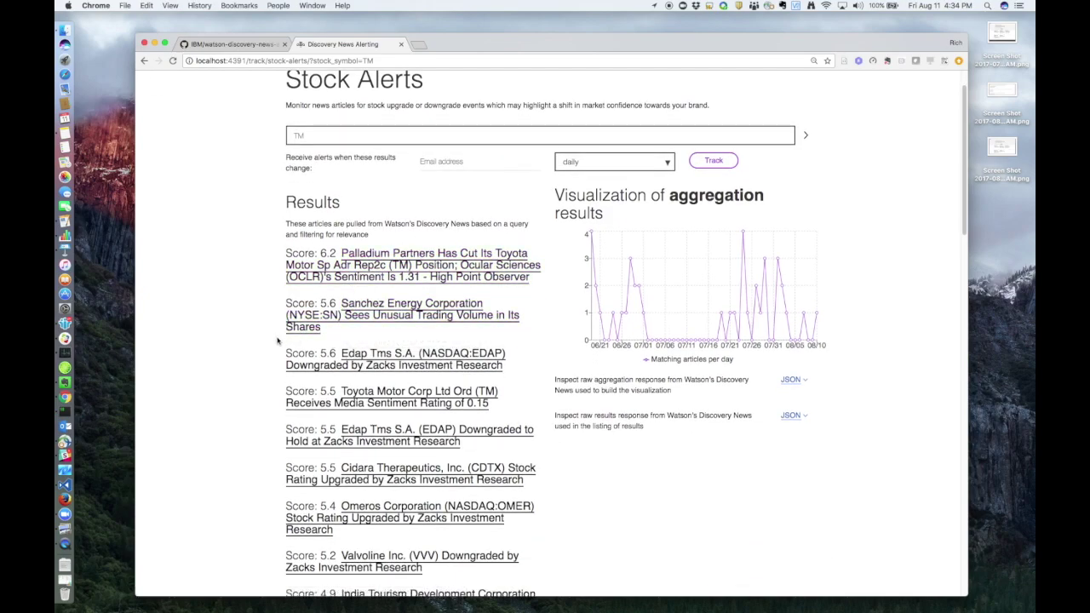
scroll(276, 341, "down", 1)
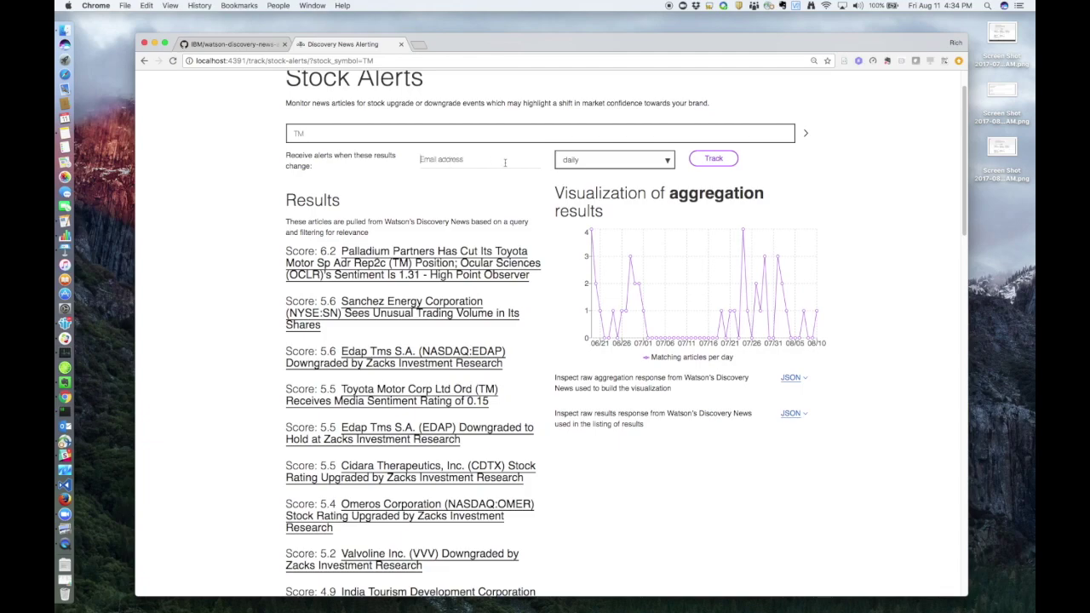
left_click(592, 160)
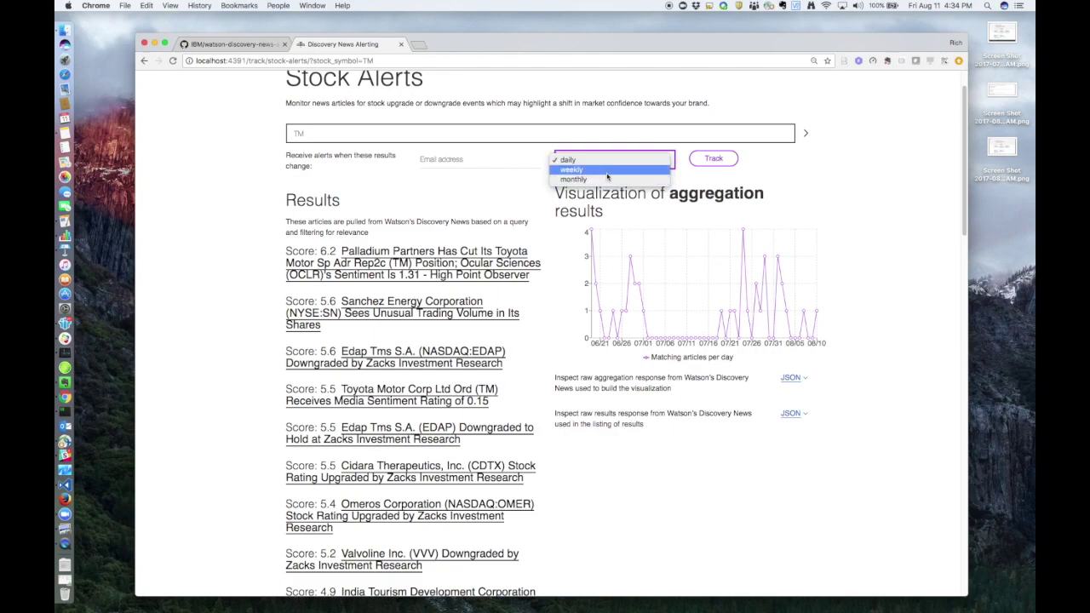
left_click(836, 166)
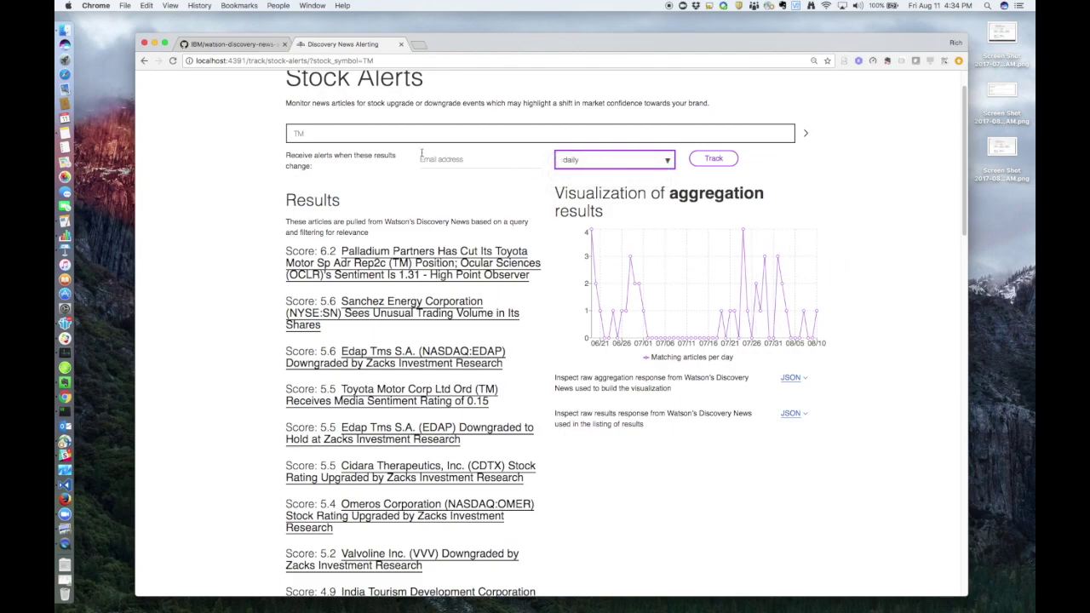
Switch to the watson-discovery-news-alerting GitHub repository and open server.js from the app folder
left_click(236, 44)
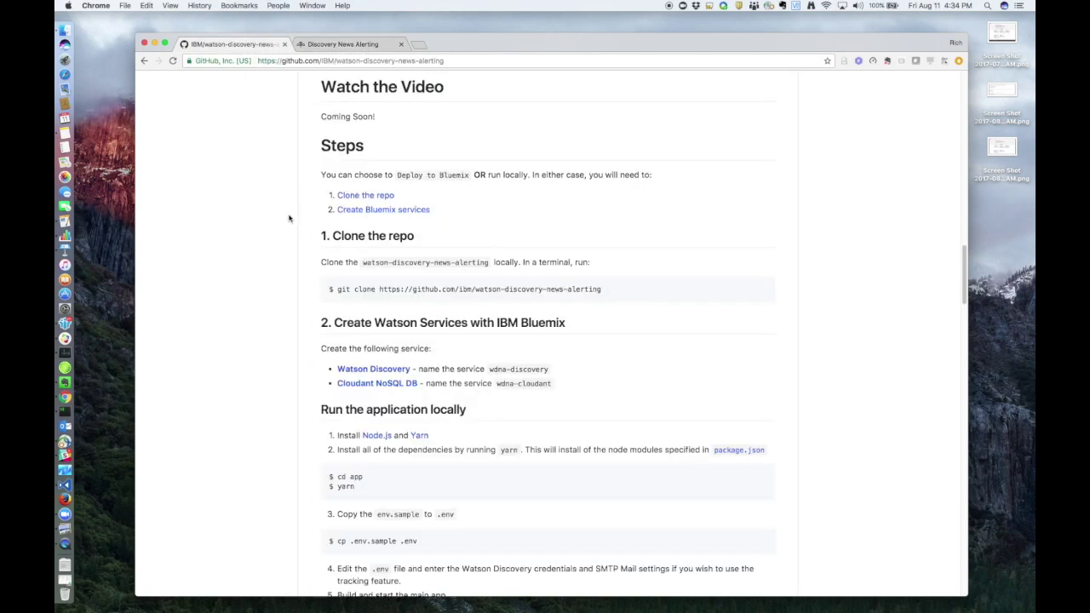
scroll(510, 246, "up", 2)
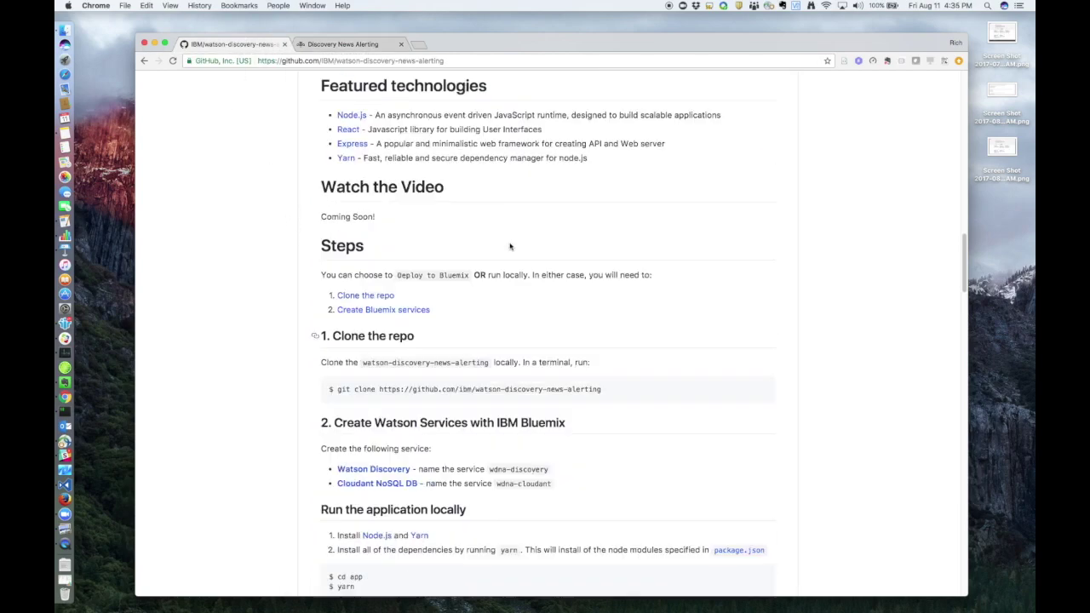
scroll(510, 246, "up", 15)
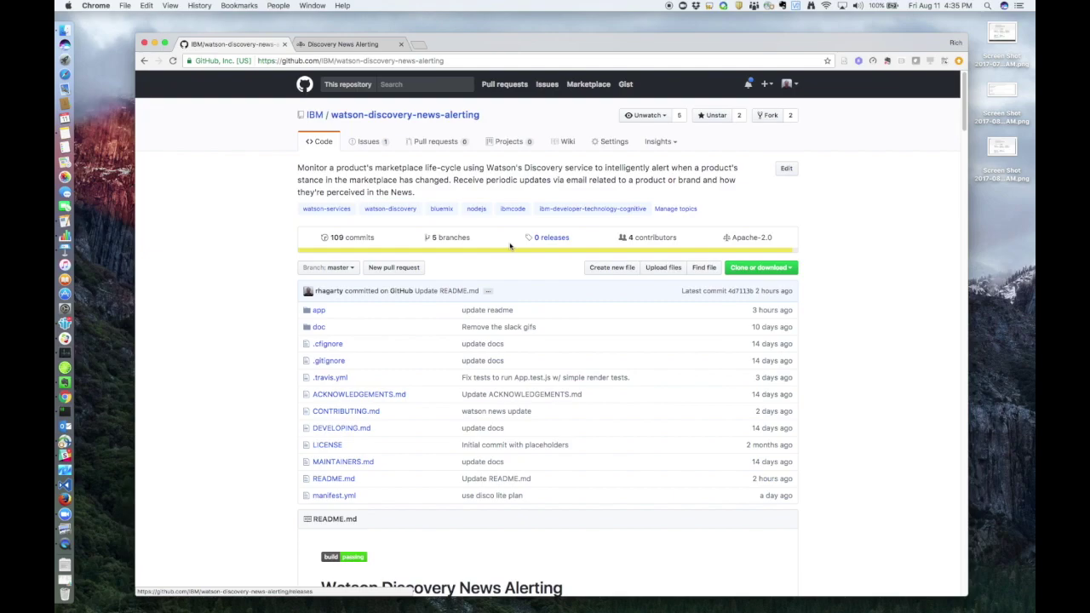
left_click(320, 312)
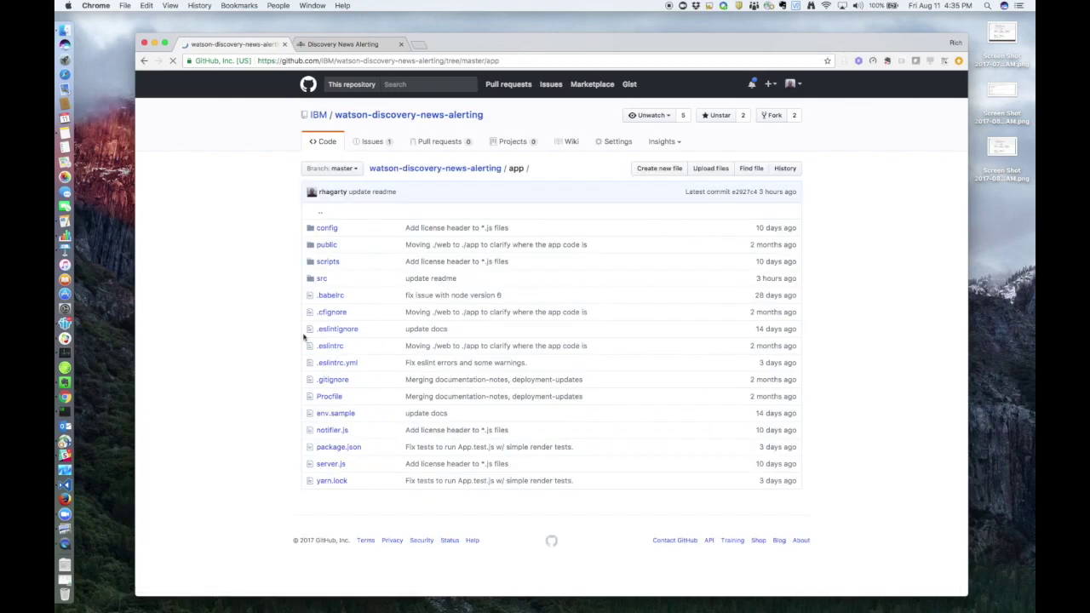
left_click(331, 466)
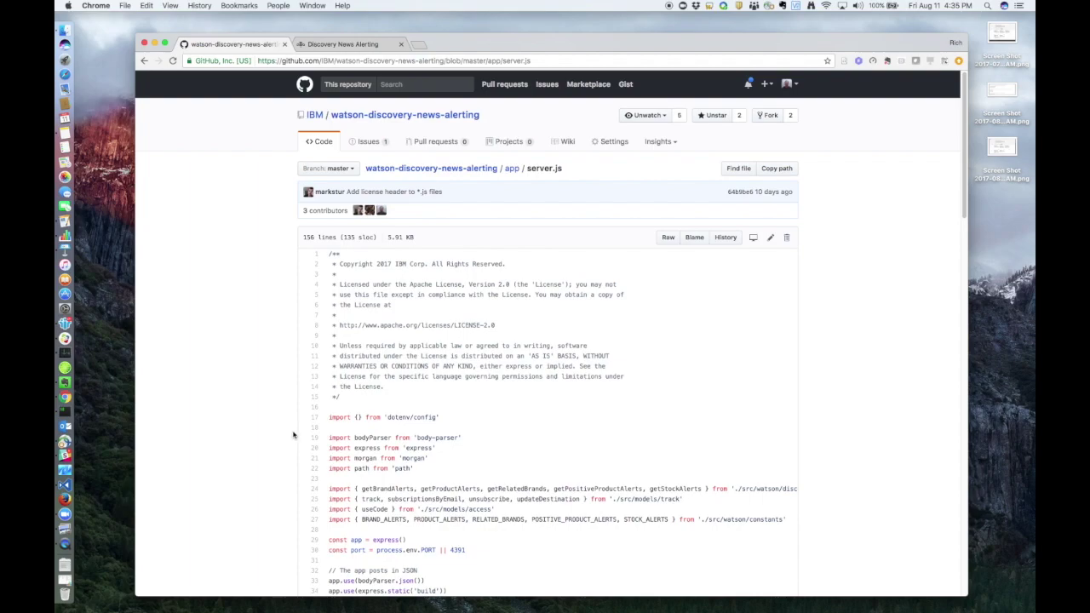
Examine the primary alert routes in server.js, highlighting the start of the PRODUCT_ALERTS route
scroll(401, 404, "down", 4)
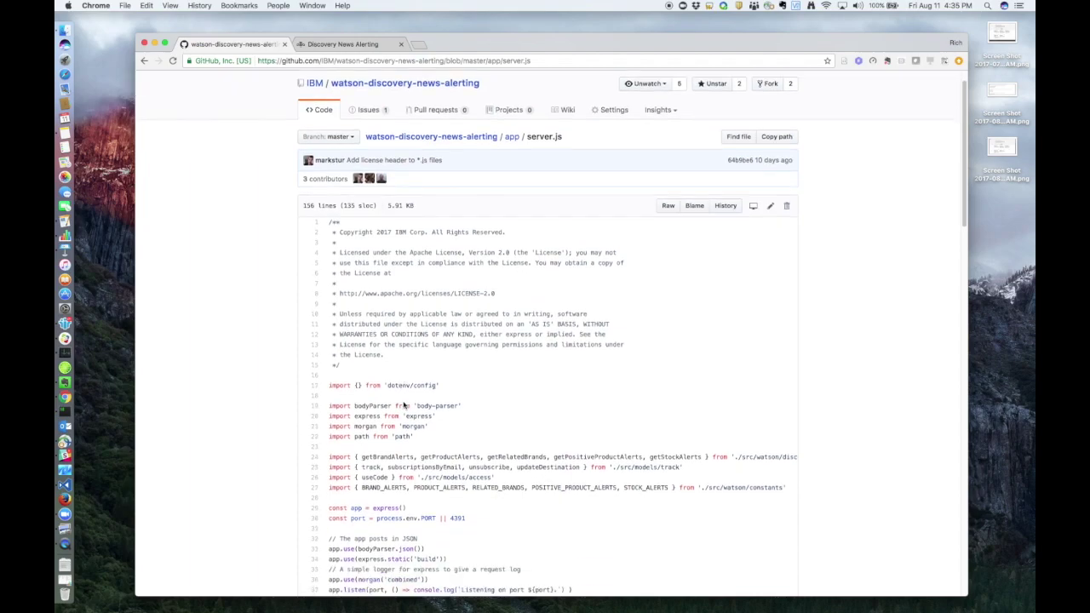
scroll(404, 404, "down", 10)
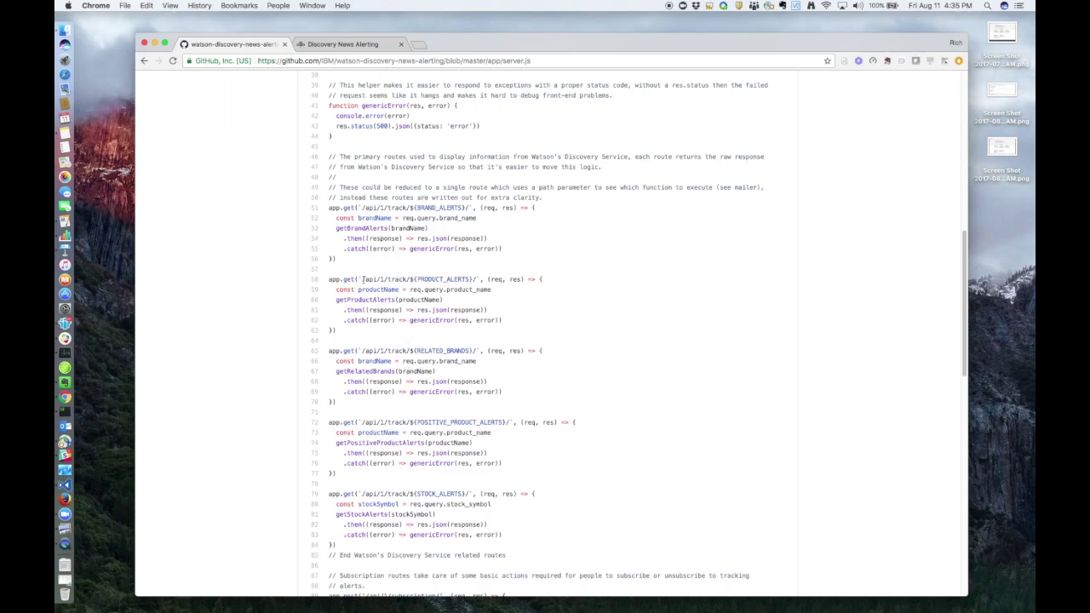
left_click_drag(417, 279, 329, 279)
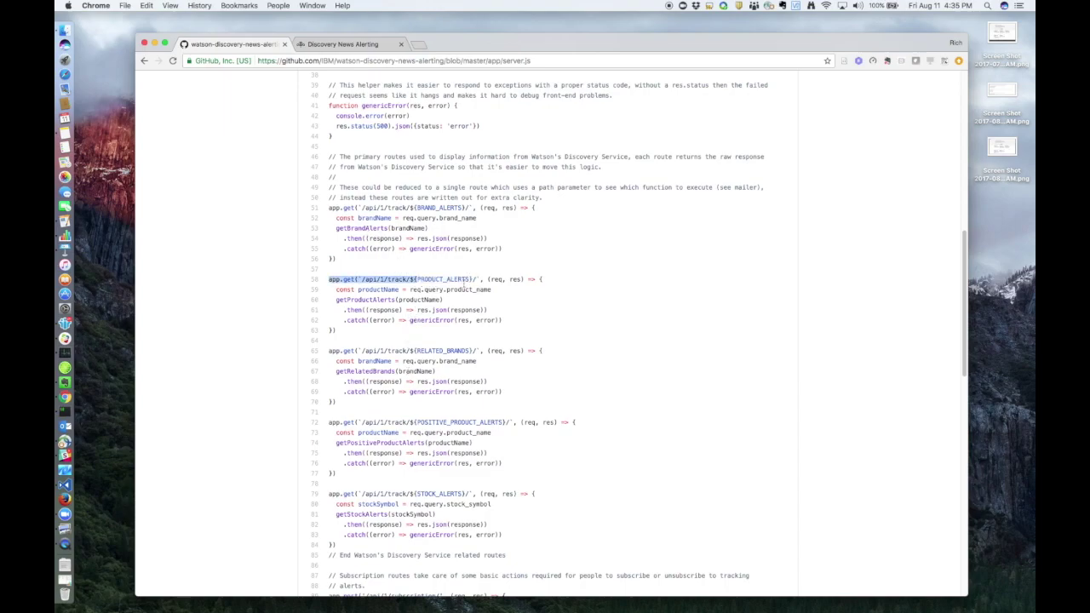
left_click(437, 348)
left_click(435, 419)
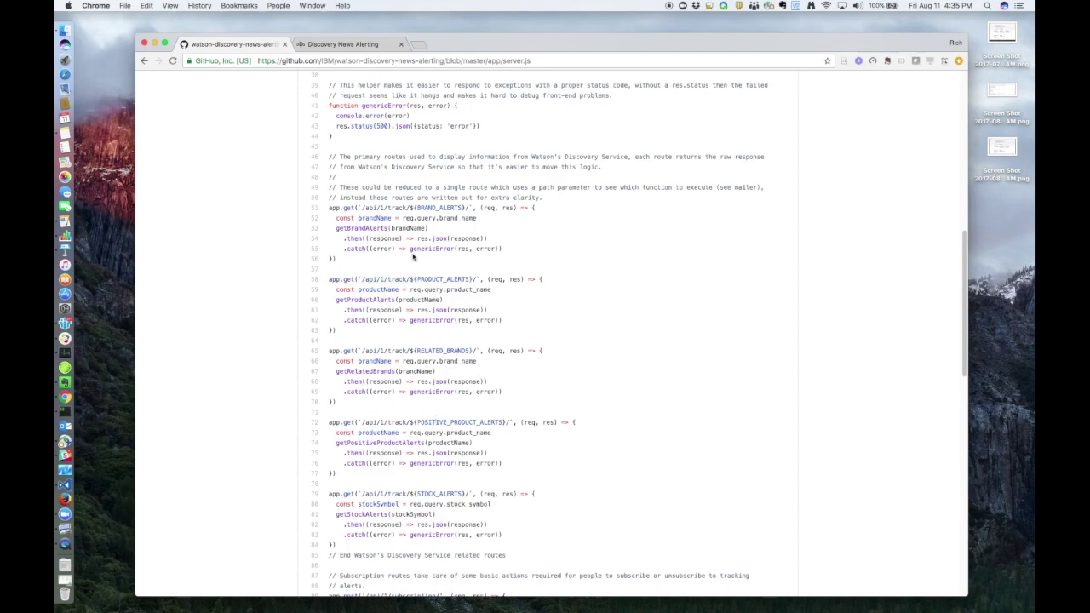
Open notifier.js from the app folder and examine the renderAndSendEmail function and its mail options
scroll(413, 258, "up", 6)
left_click(513, 108)
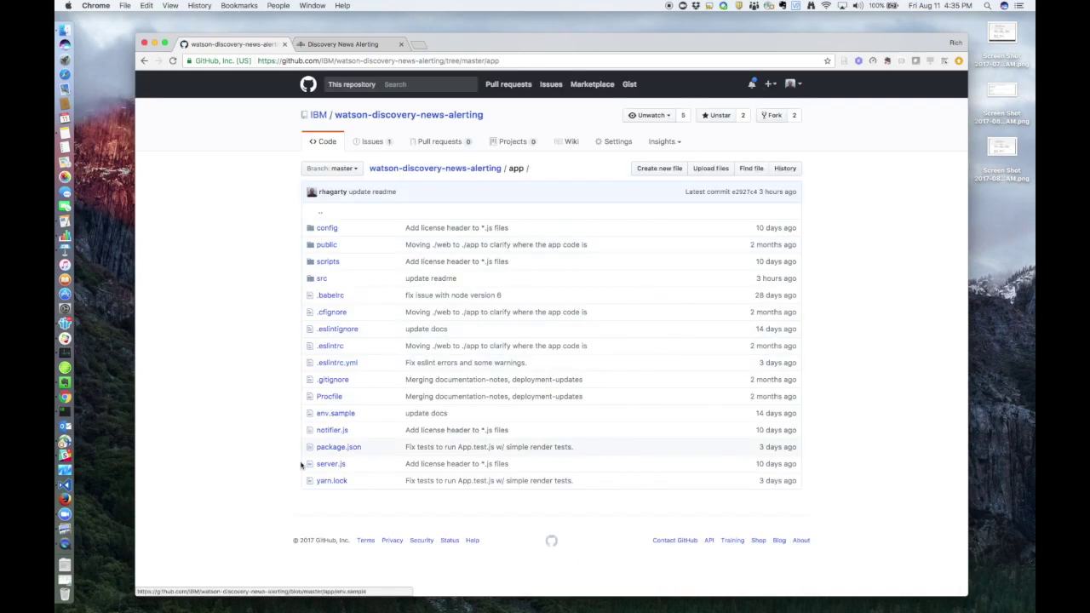
left_click(334, 431)
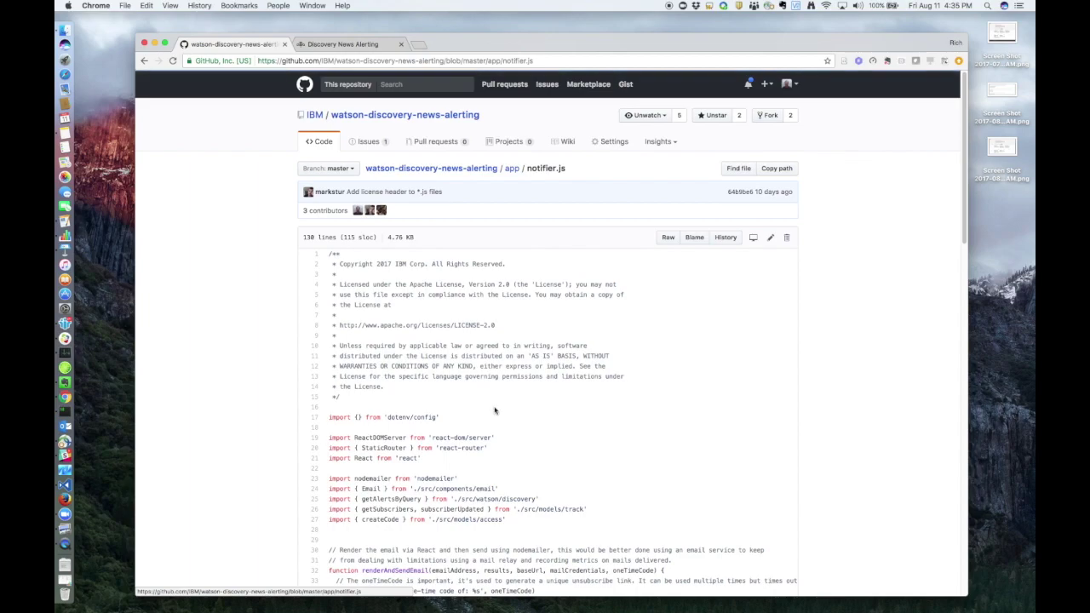
scroll(493, 410, "down", 10)
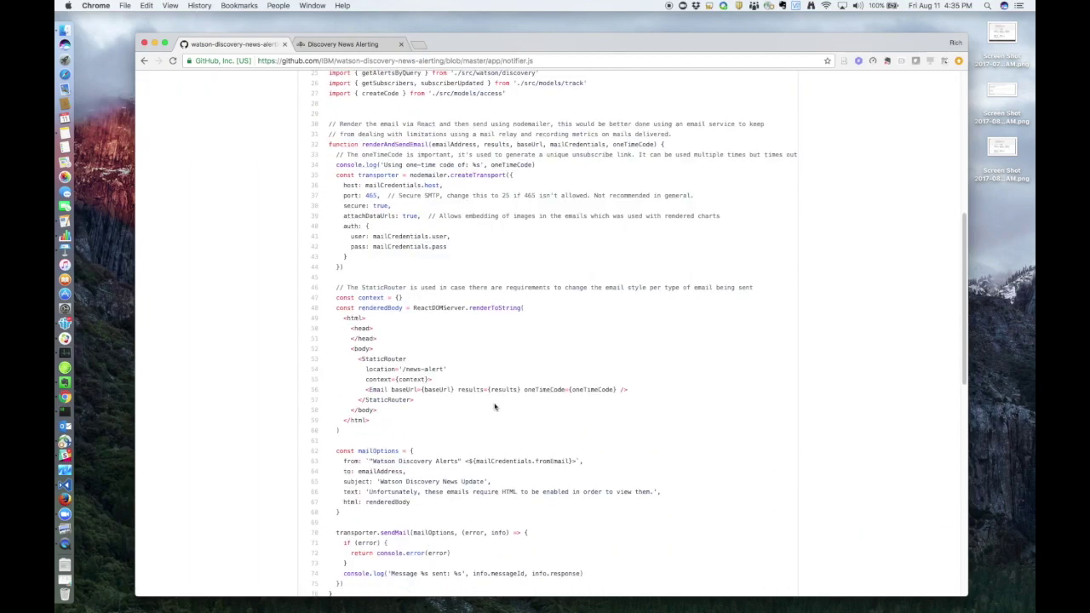
scroll(494, 407, "down", 1)
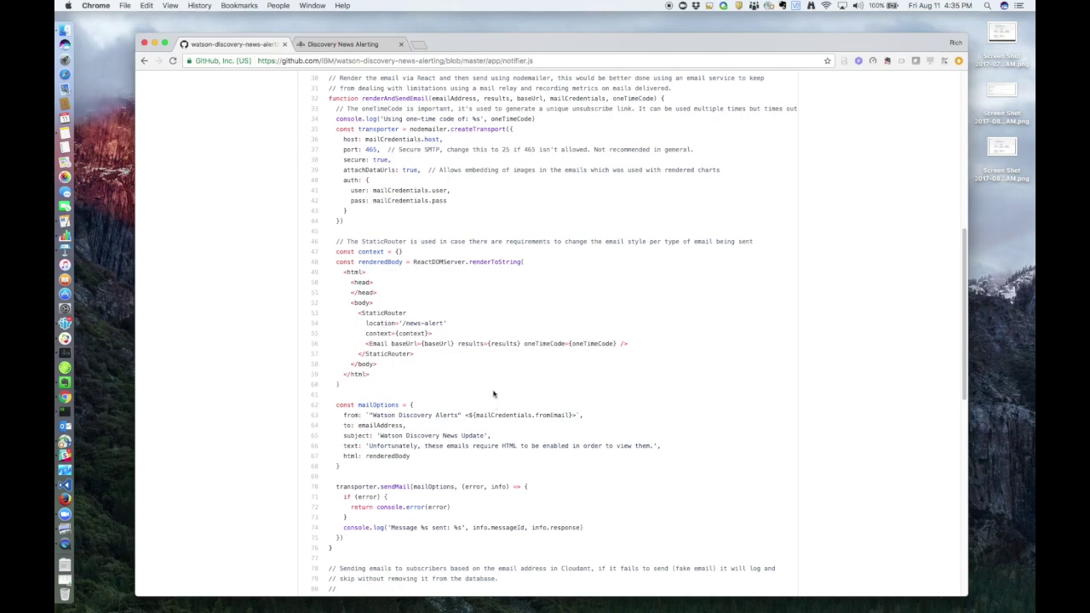
scroll(518, 333, "up", 2)
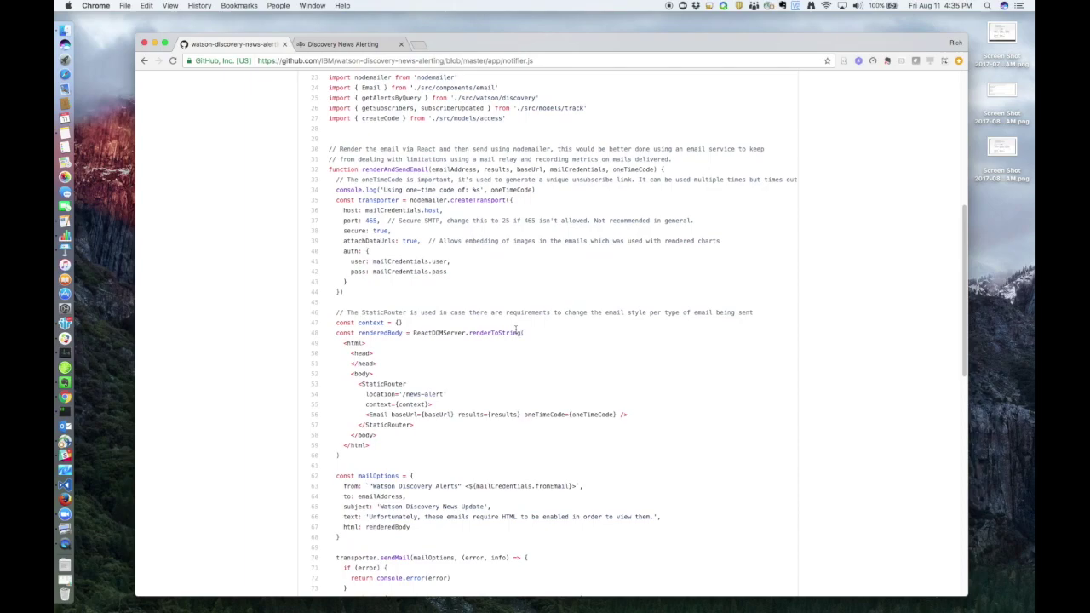
Return to the repository's main page and open discovery.js in the app/src/watson folder
scroll(515, 331, "up", 10)
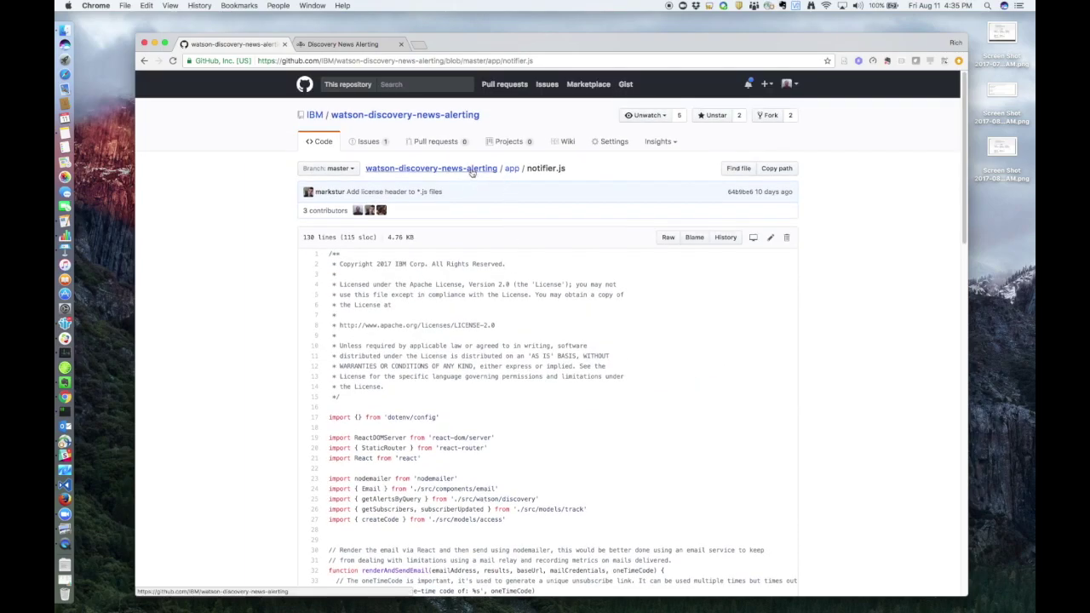
left_click(471, 170)
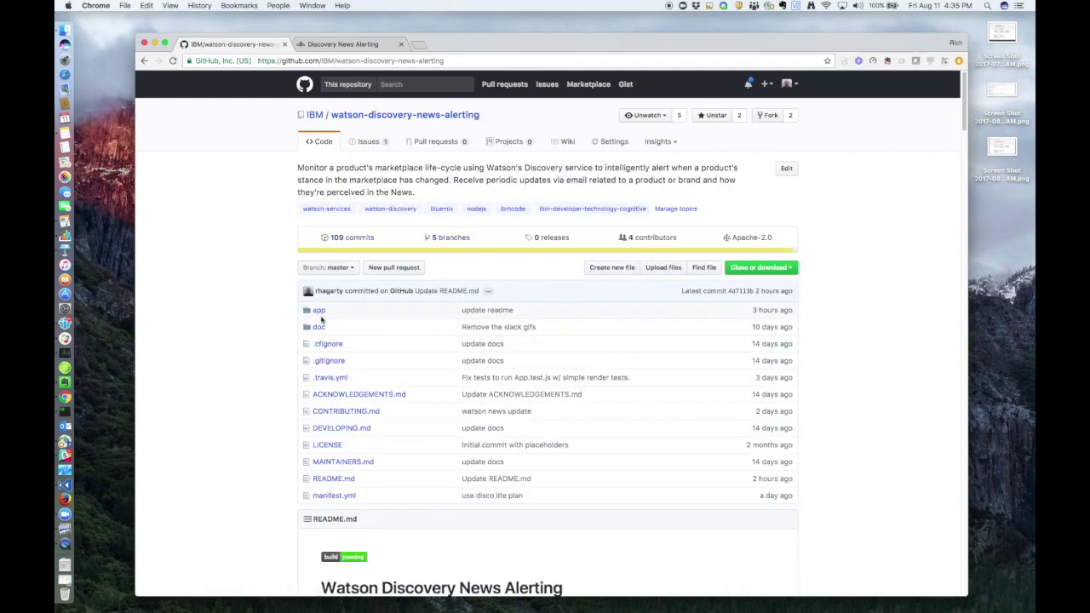
left_click(320, 312)
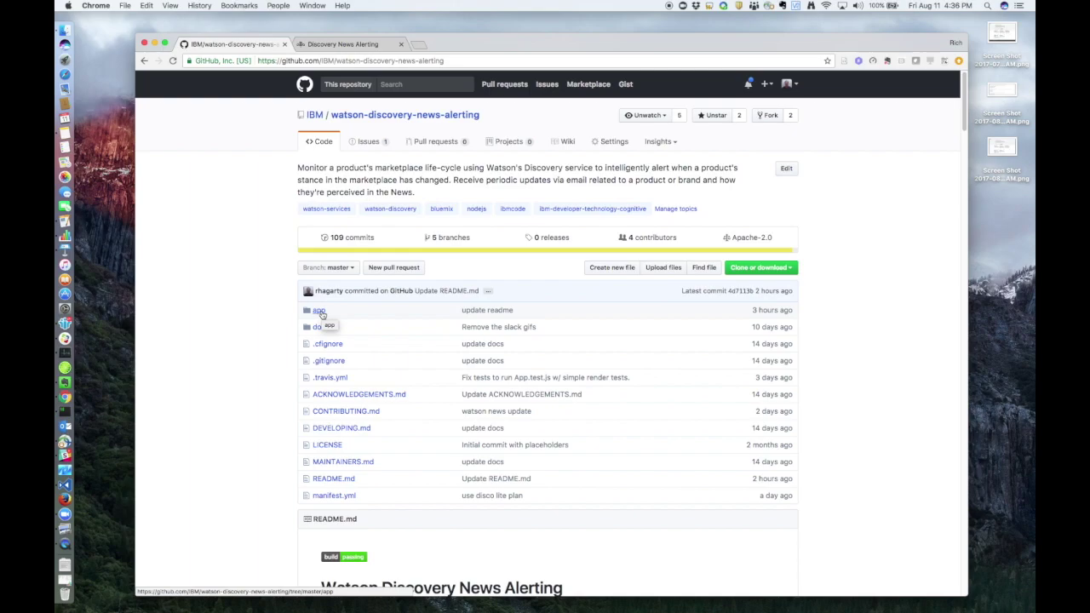
left_click(322, 279)
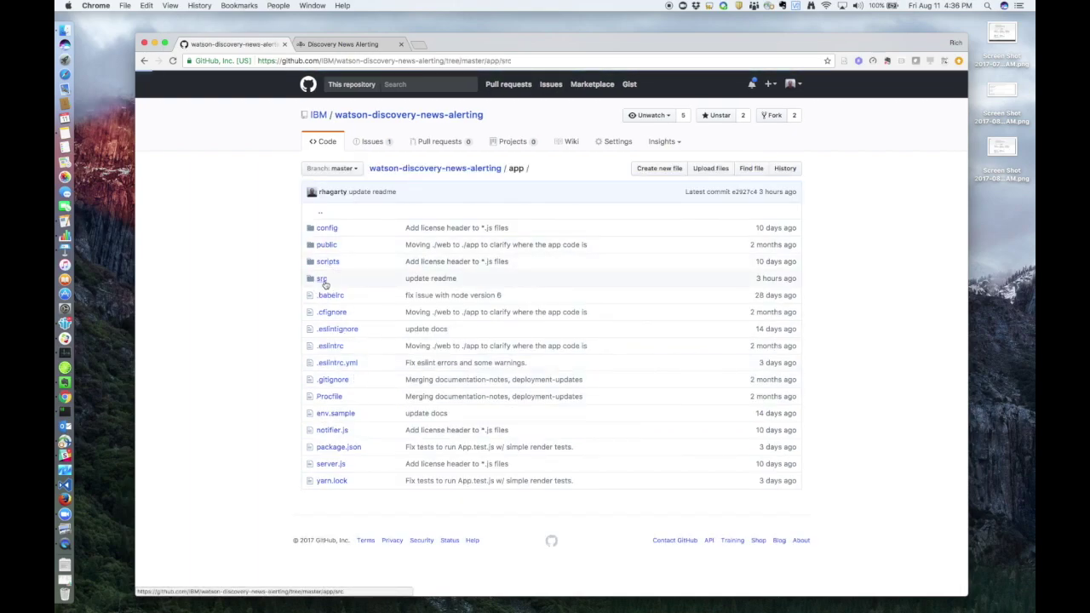
left_click(327, 280)
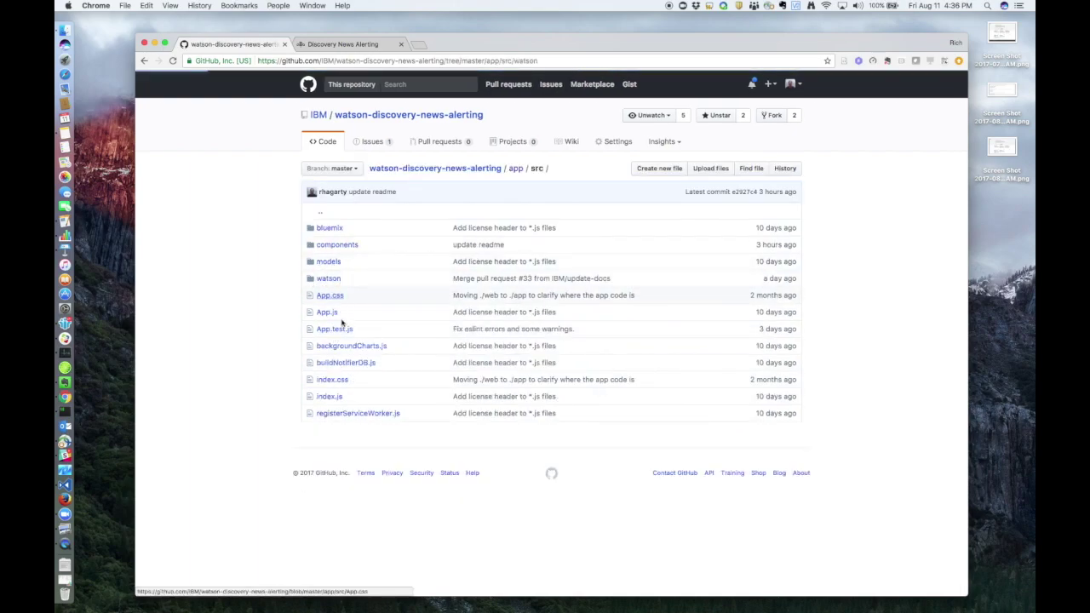
left_click(334, 246)
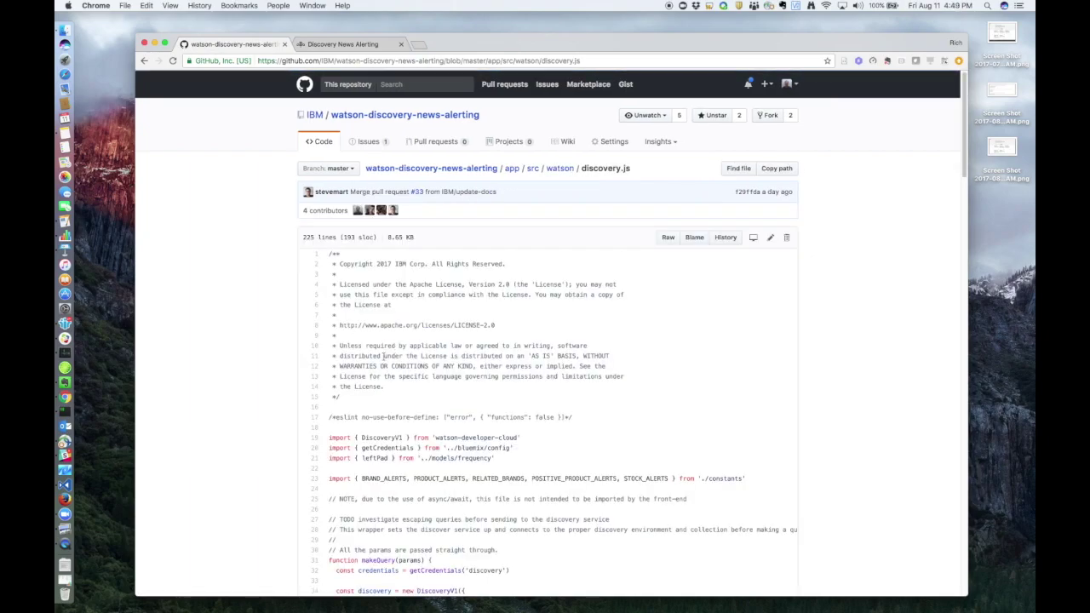
Examine the alert query functions in discovery.js and highlight the query parameter of getBrandAlerts
scroll(413, 356, "down", 7)
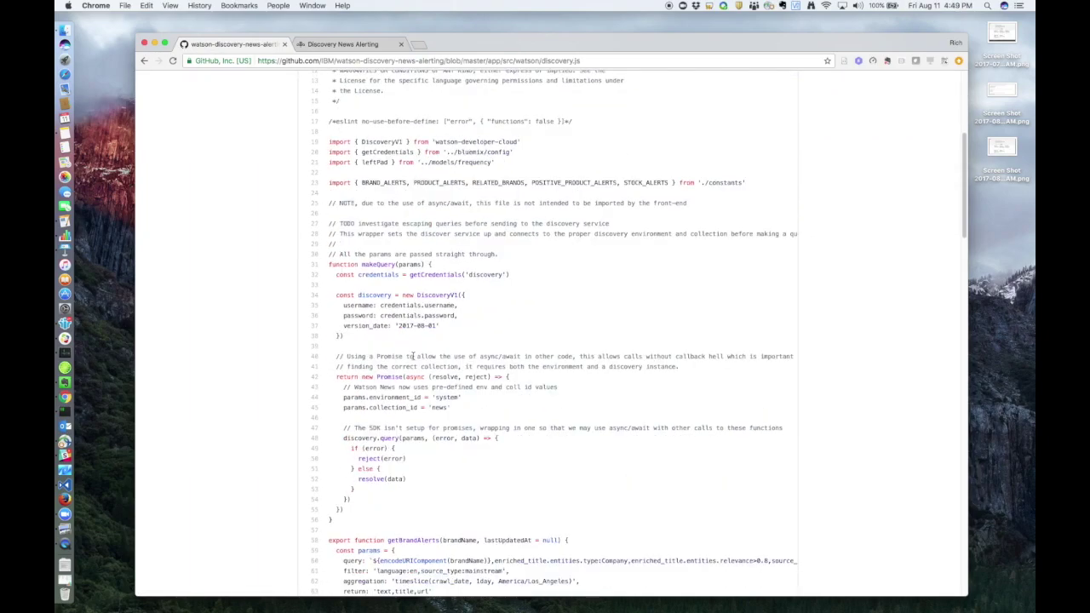
scroll(413, 356, "down", 5)
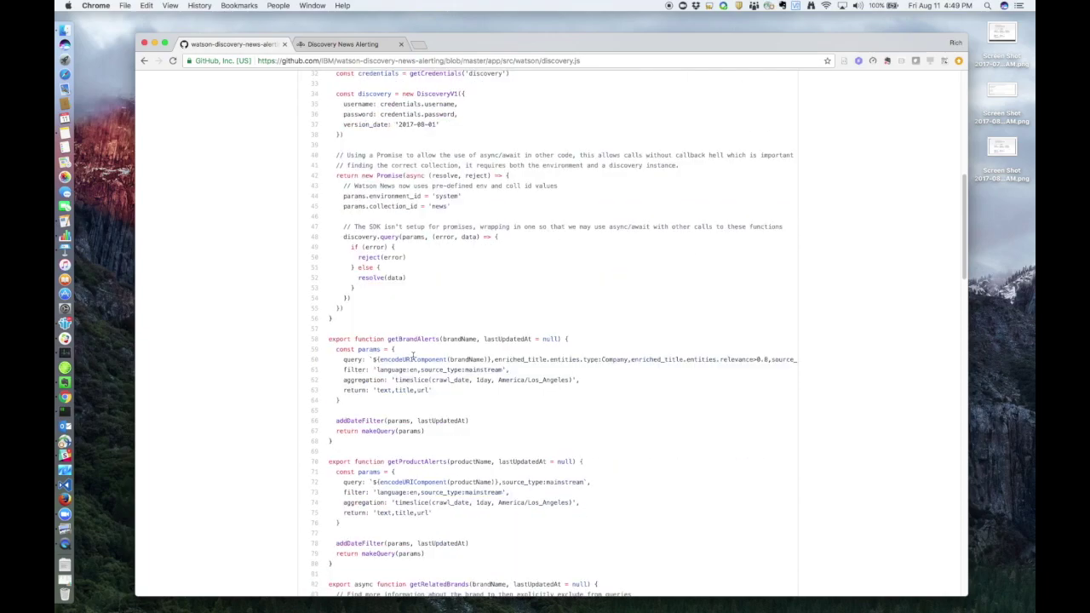
scroll(412, 356, "down", 4)
scroll(413, 356, "down", 1)
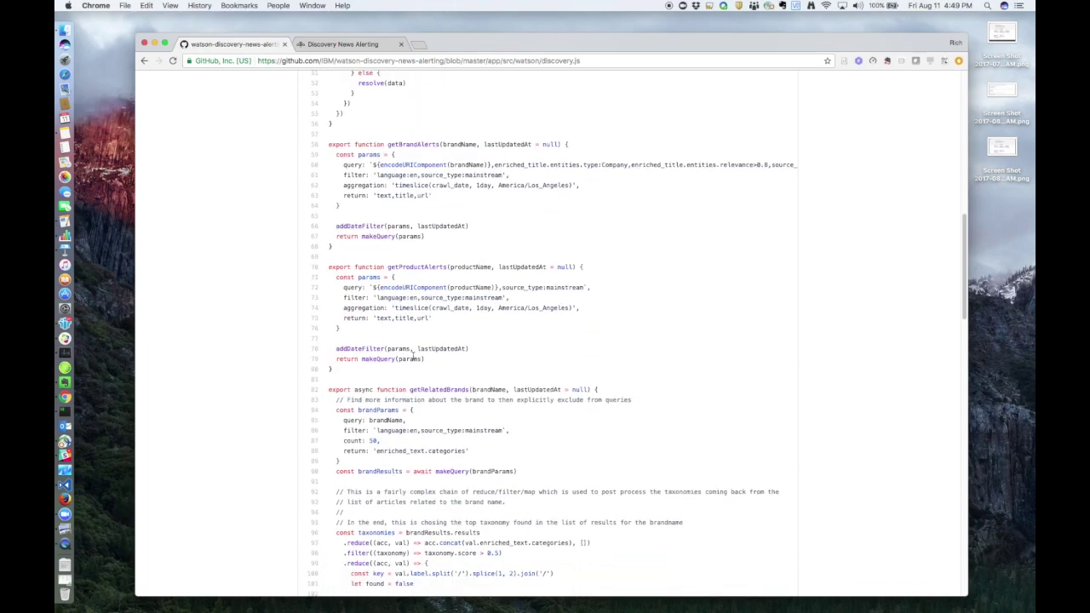
double_click(418, 144)
double_click(417, 263)
double_click(423, 145)
left_click_drag(378, 164, 754, 172)
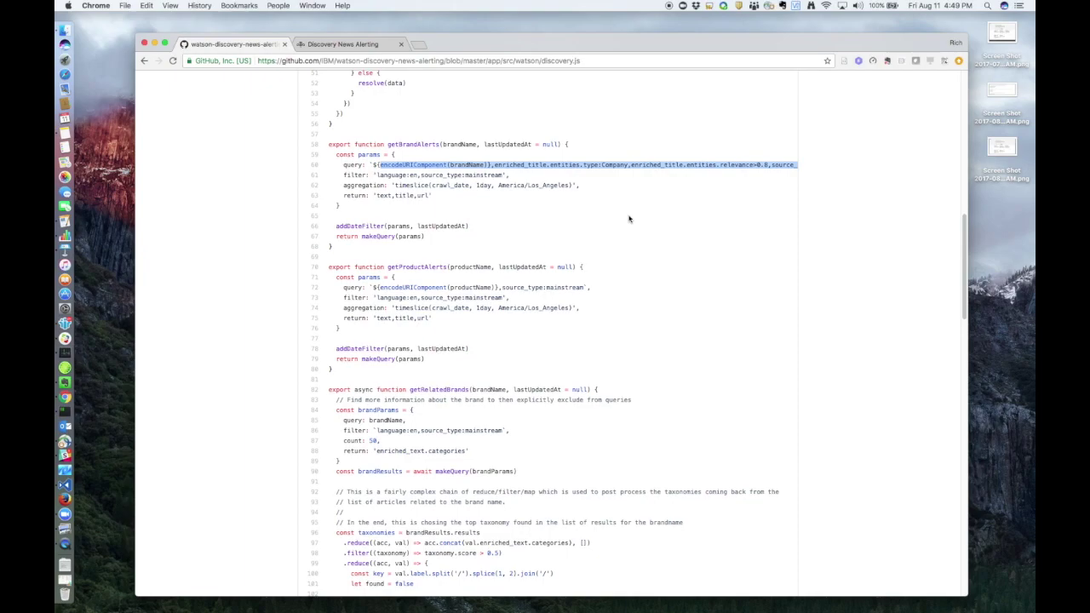
Return to the repository's main page and find the Watson News Queries video under the README's Useful Links
scroll(405, 151, "up", 15)
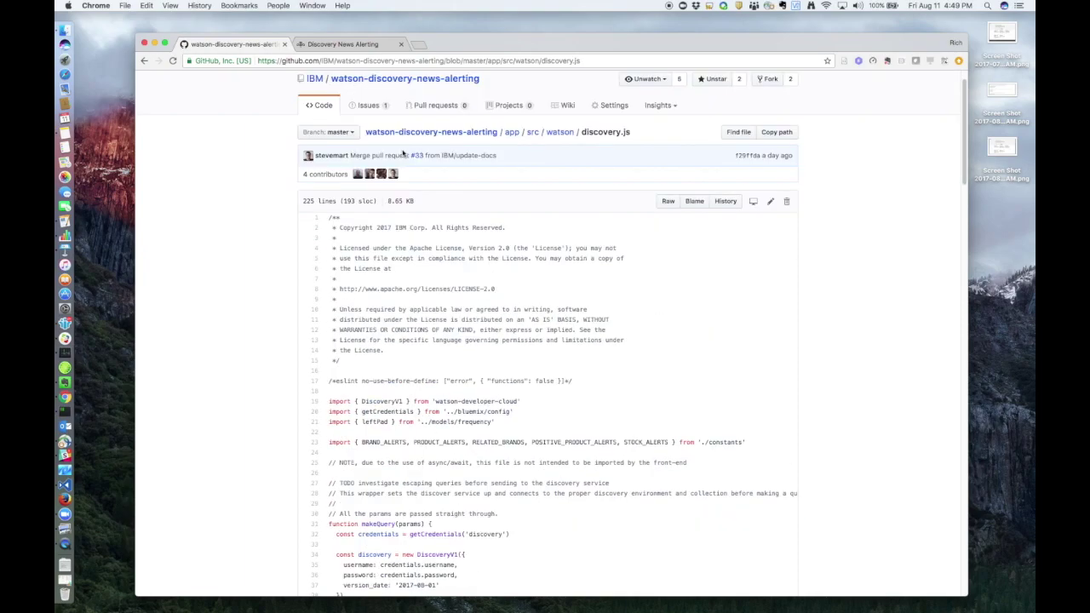
left_click(400, 82)
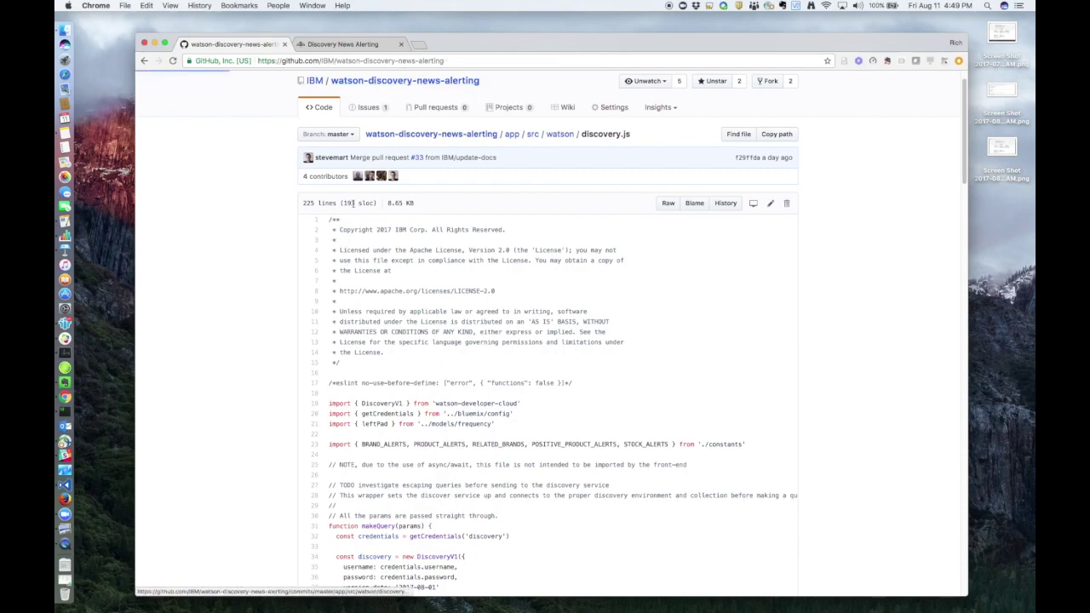
scroll(377, 329, "down", 20)
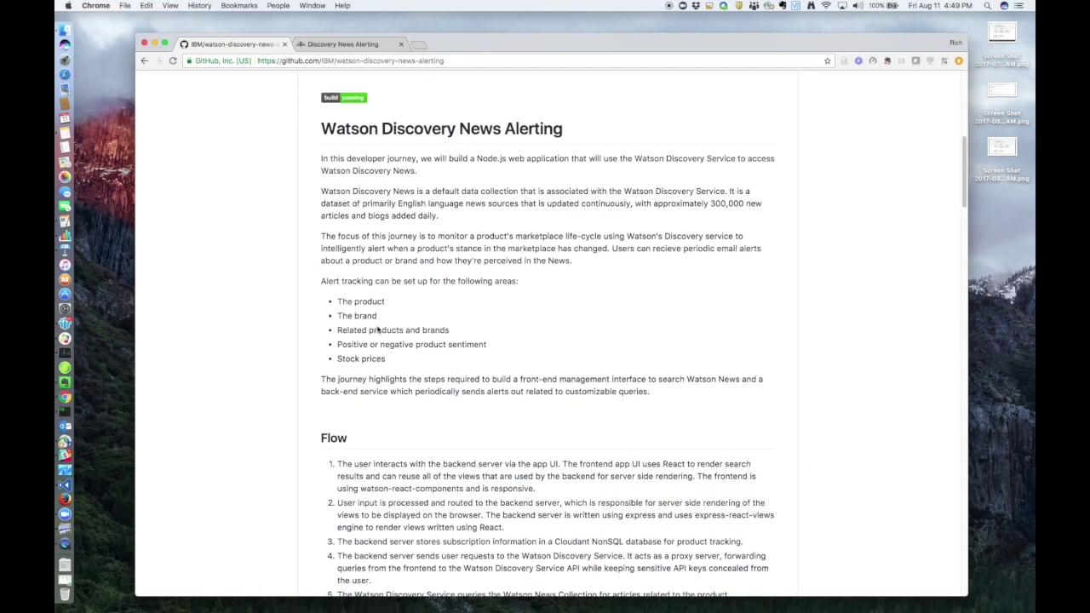
scroll(377, 329, "down", 20)
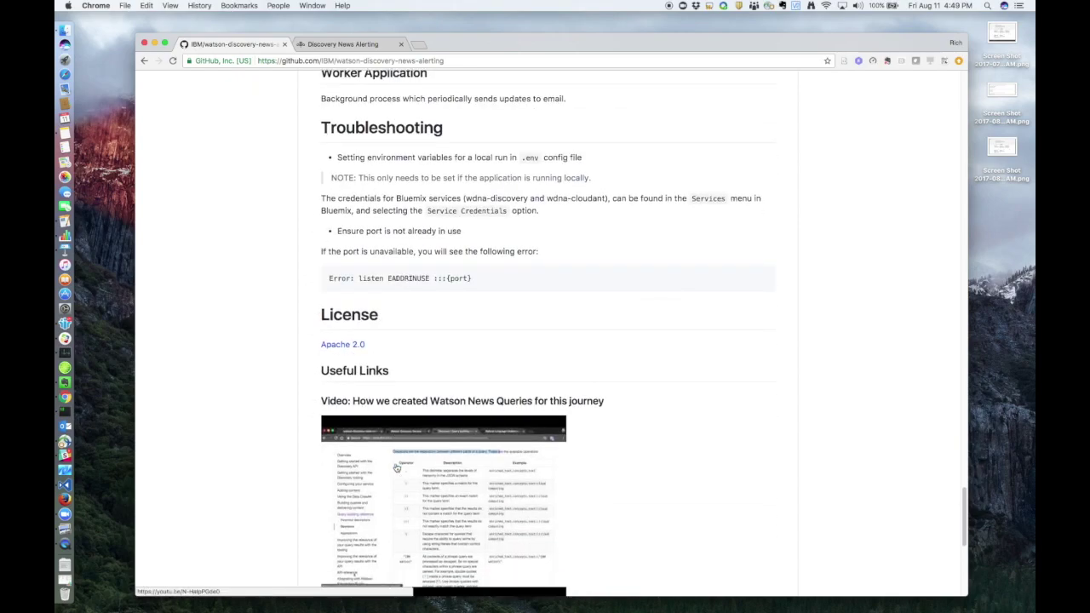
scroll(396, 467, "down", 1)
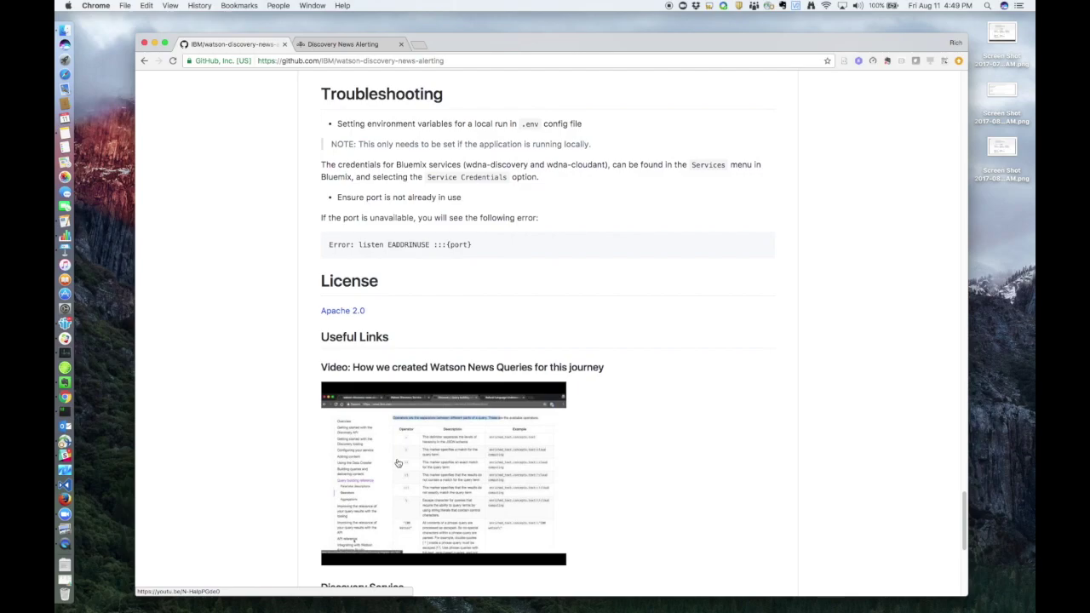